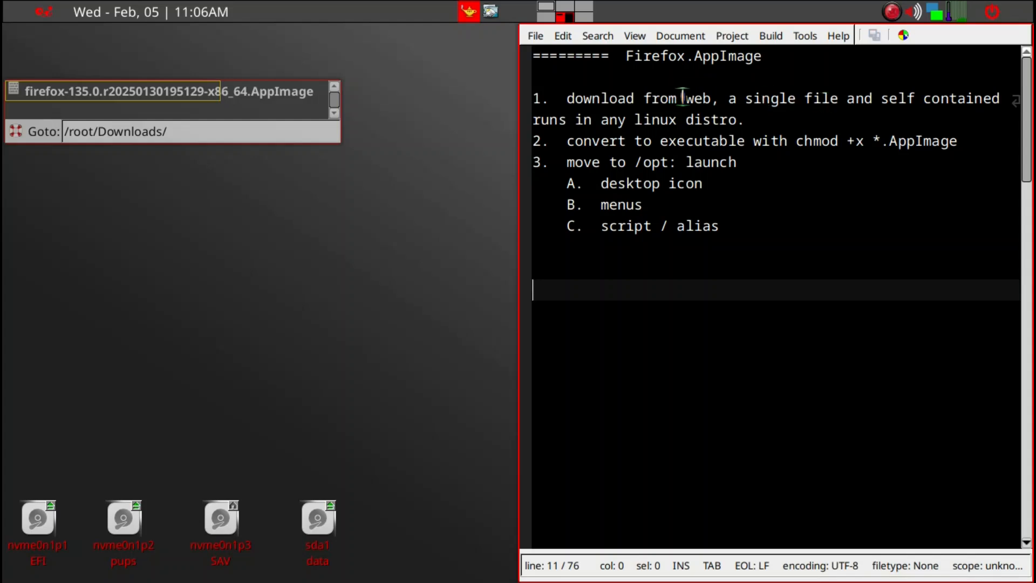
pyautogui.click(712, 99)
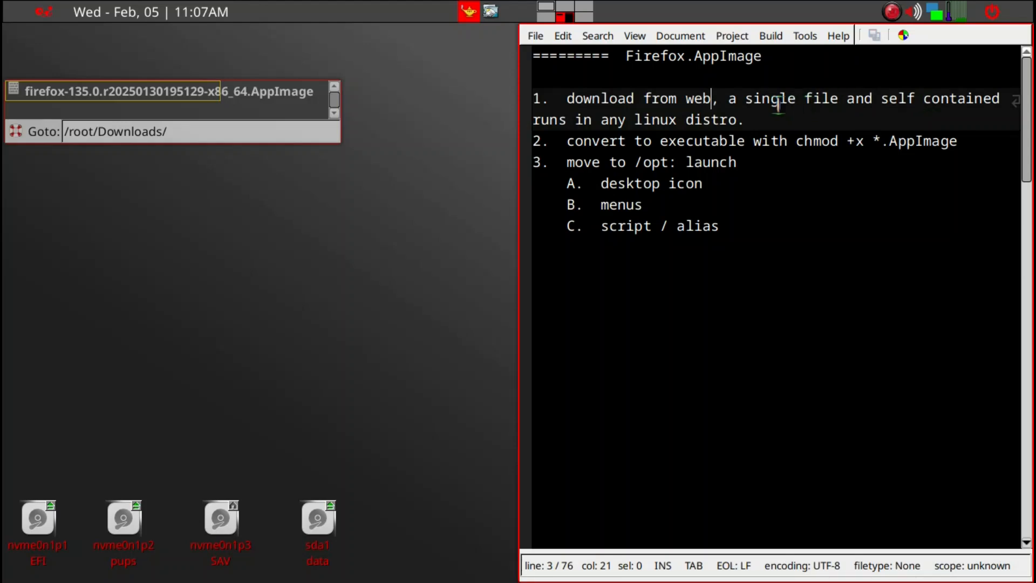
pyautogui.click(762, 113)
pyautogui.click(769, 56)
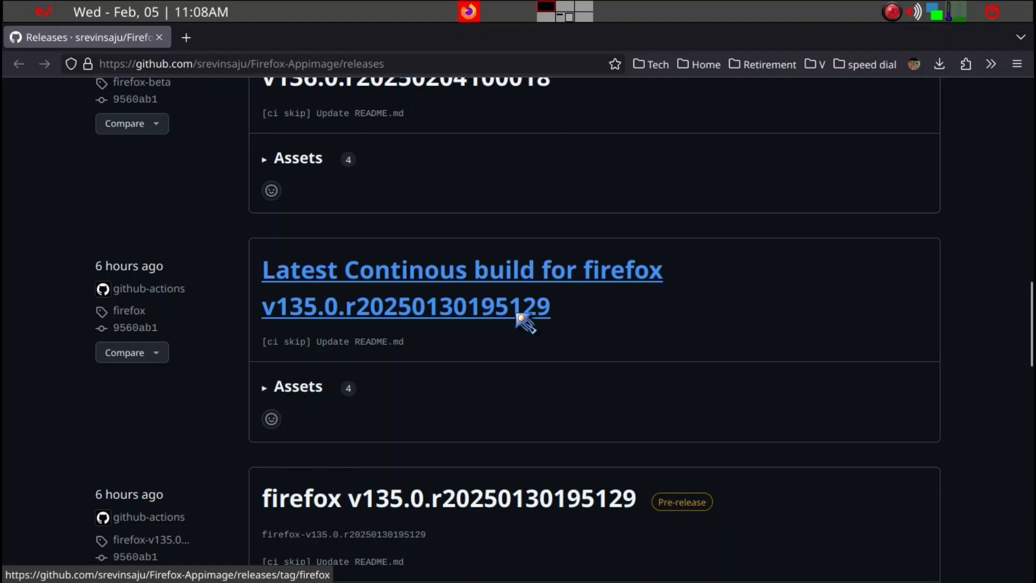
pyautogui.click(319, 388)
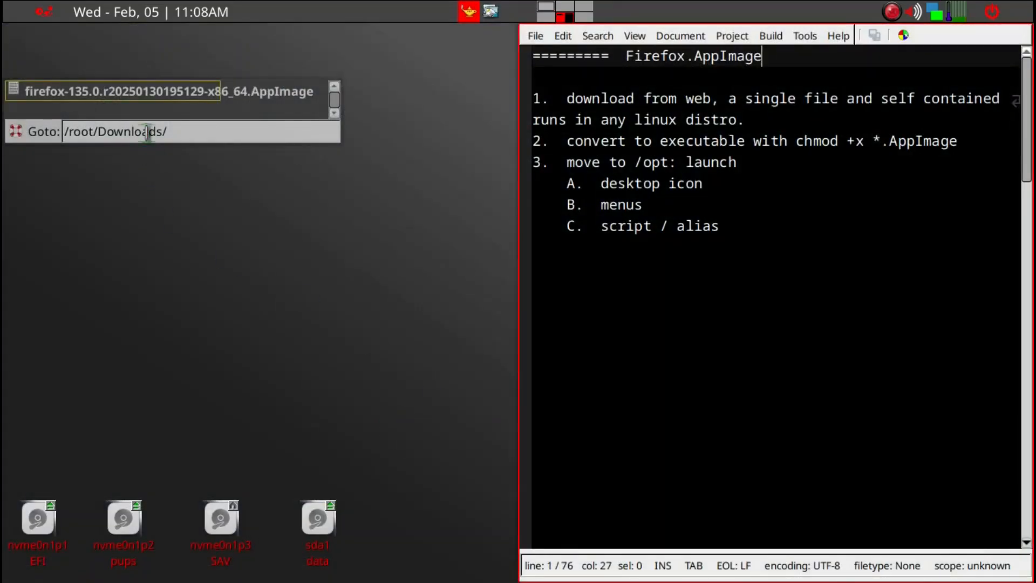
pyautogui.click(148, 115)
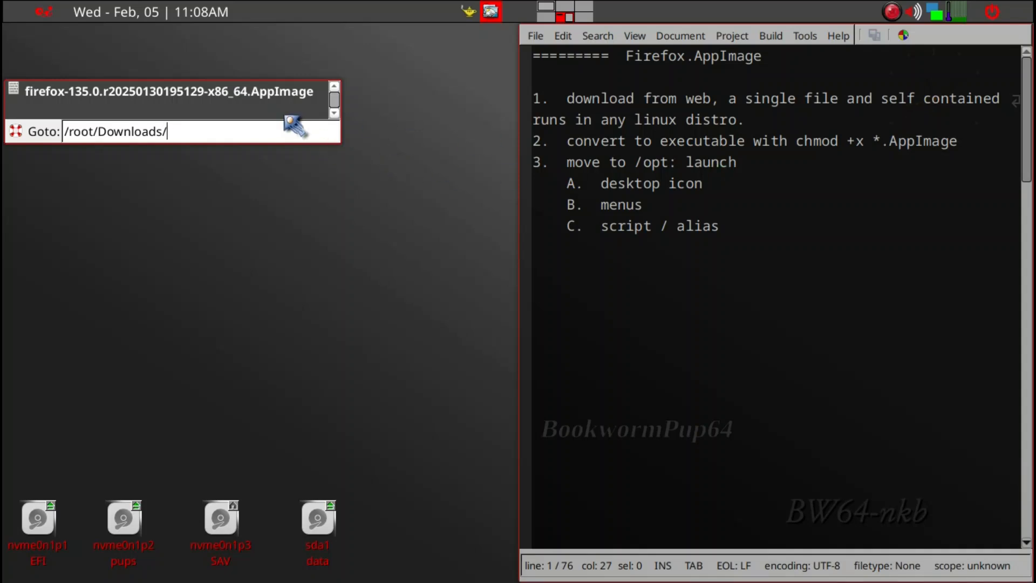
pyautogui.press('Escape')
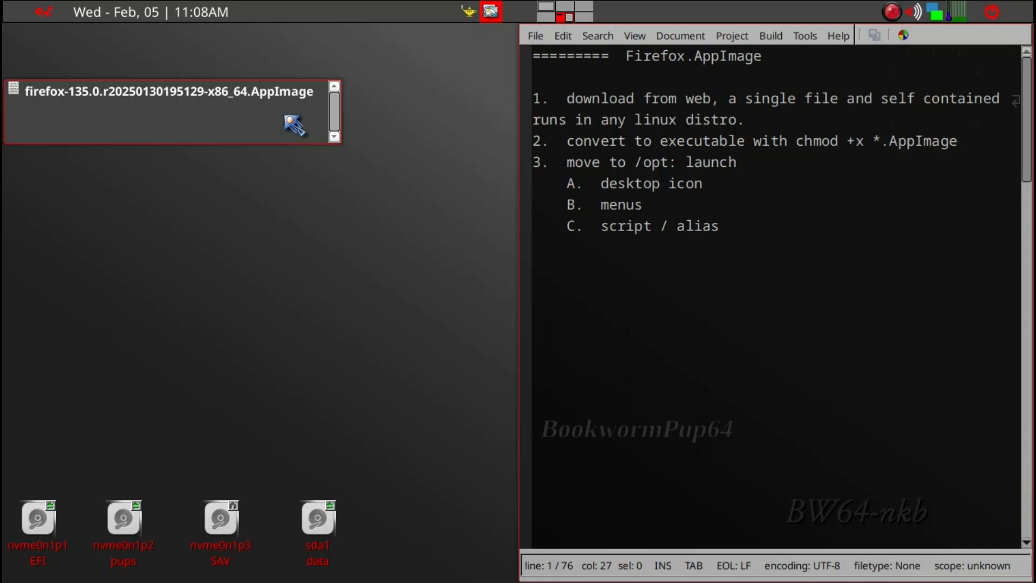
pyautogui.press('`')
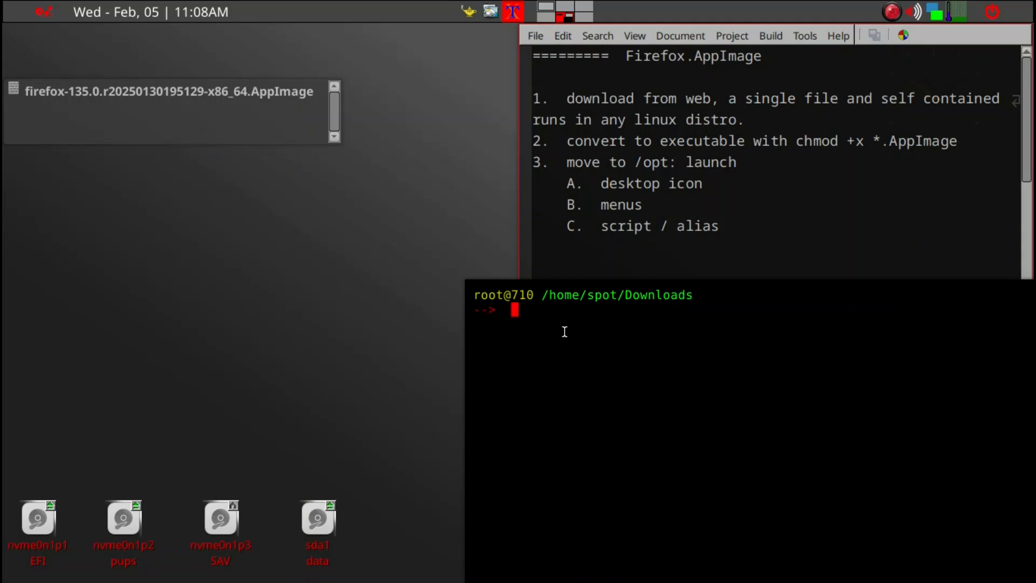
pyautogui.write('chmod +x ./fire')
pyautogui.press('Tab')
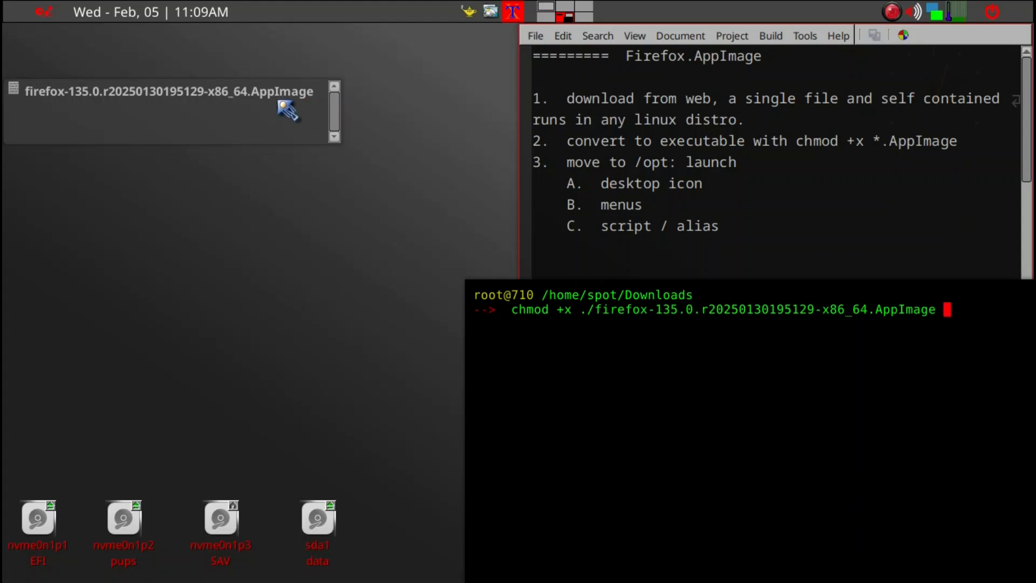
pyautogui.press('Return')
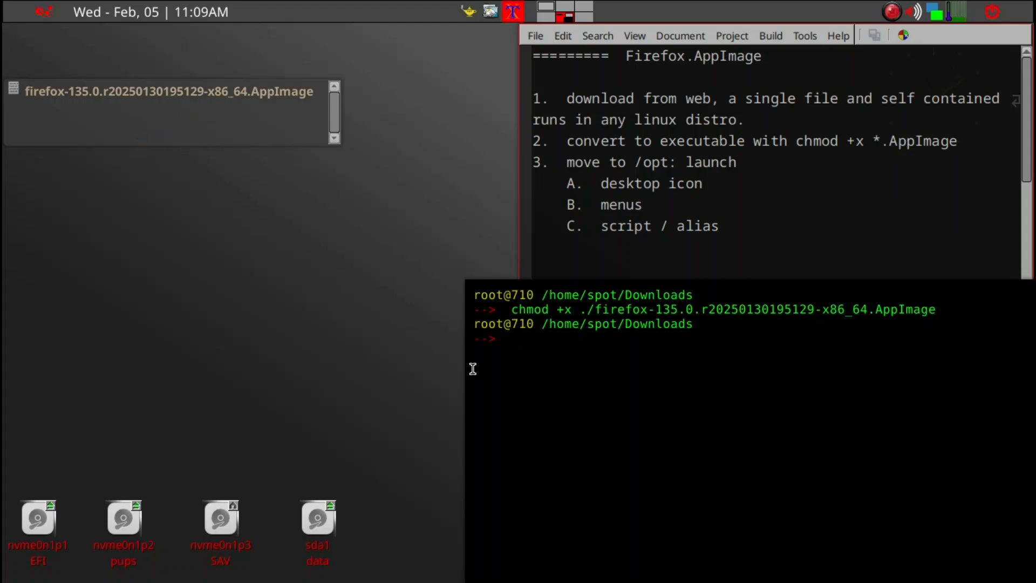
pyautogui.press('Return')
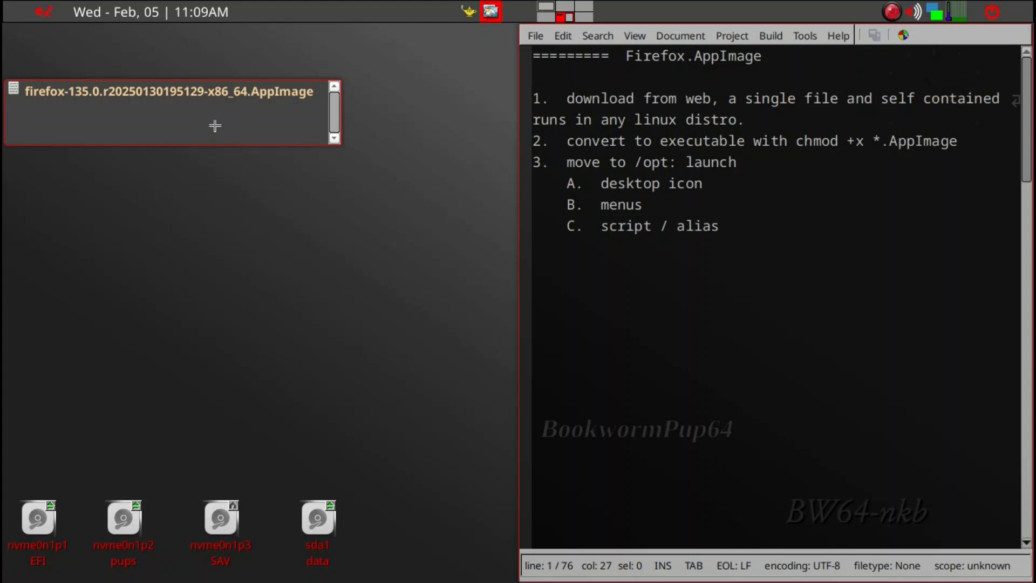
# Rename the downloaded Firefox AppImage file as FF.AppImage
pyautogui.click(125, 93)
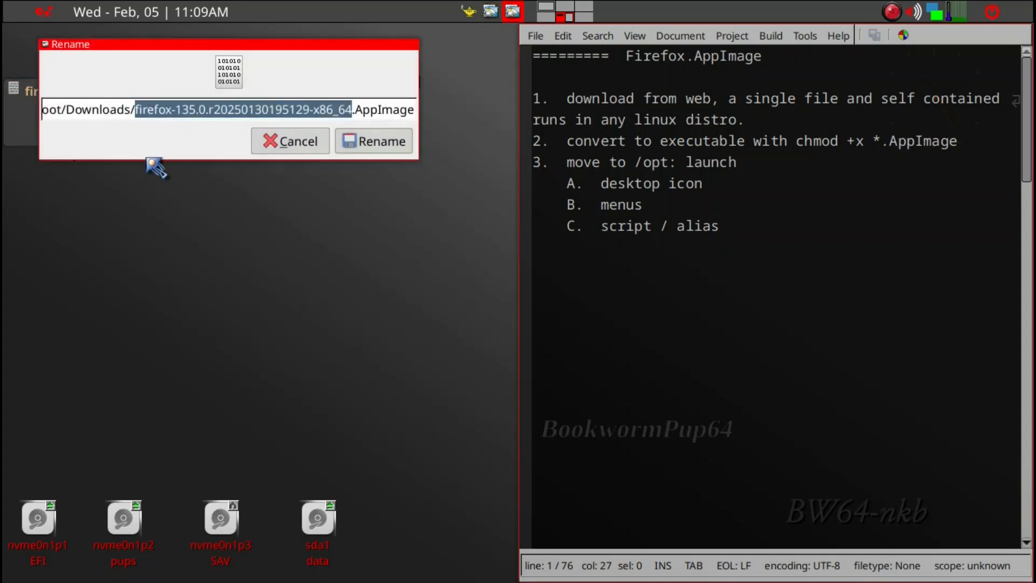
pyautogui.write('FF')
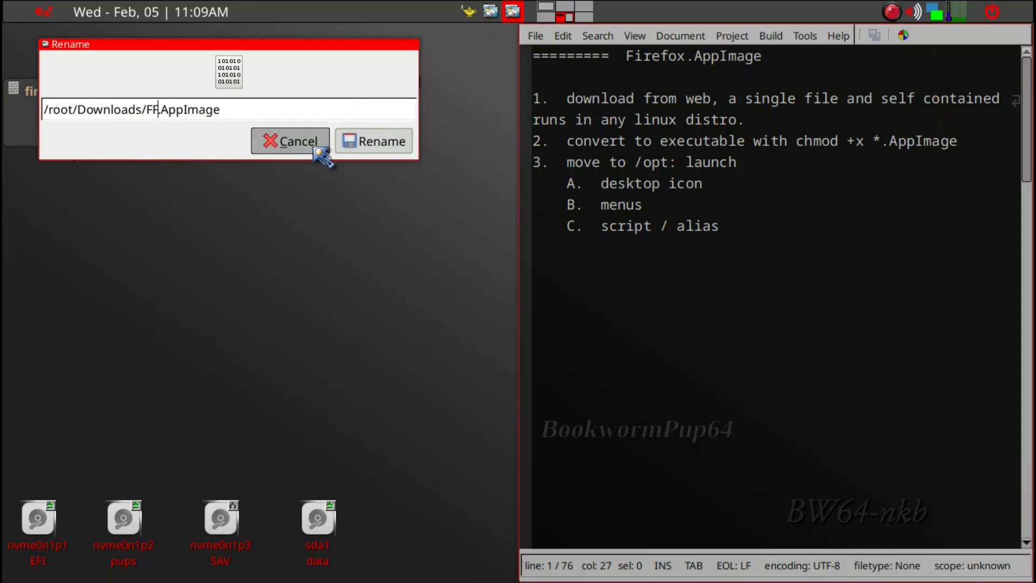
pyautogui.click(408, 146)
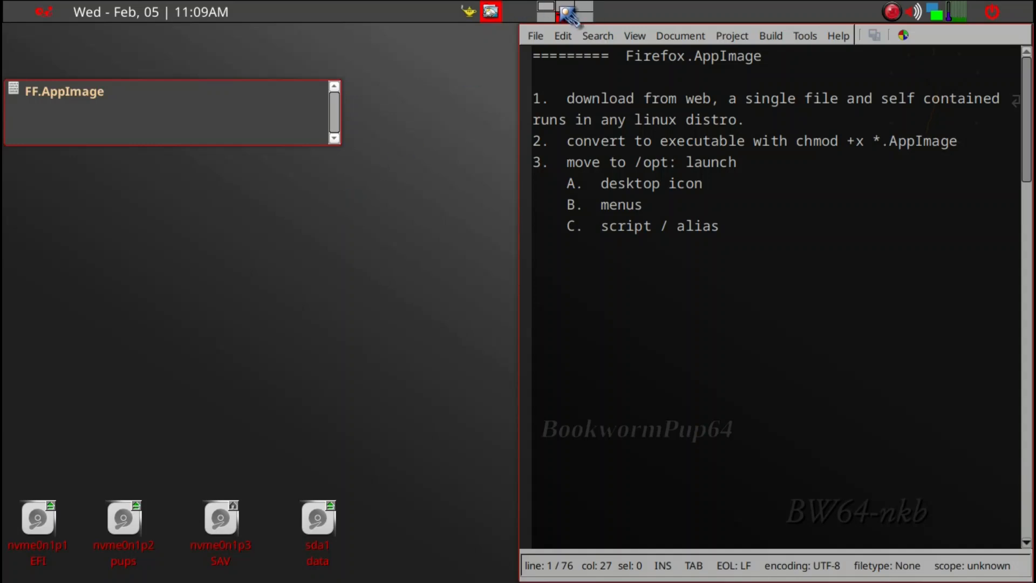
# Look at the Firefox AppImage assets on the releases page in the browser and return to the desktop with the file window
pyautogui.click(547, 7)
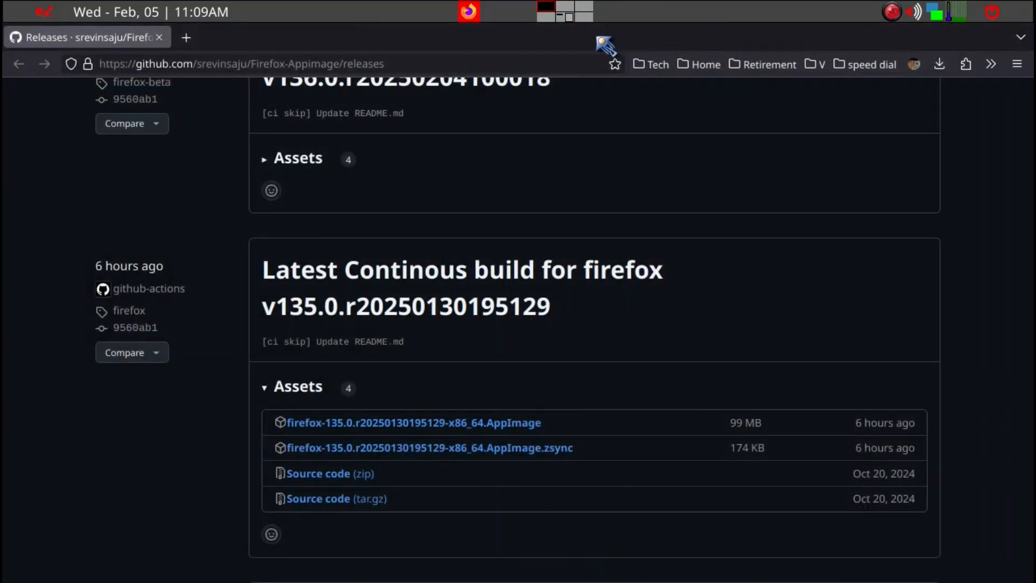
pyautogui.click(567, 18)
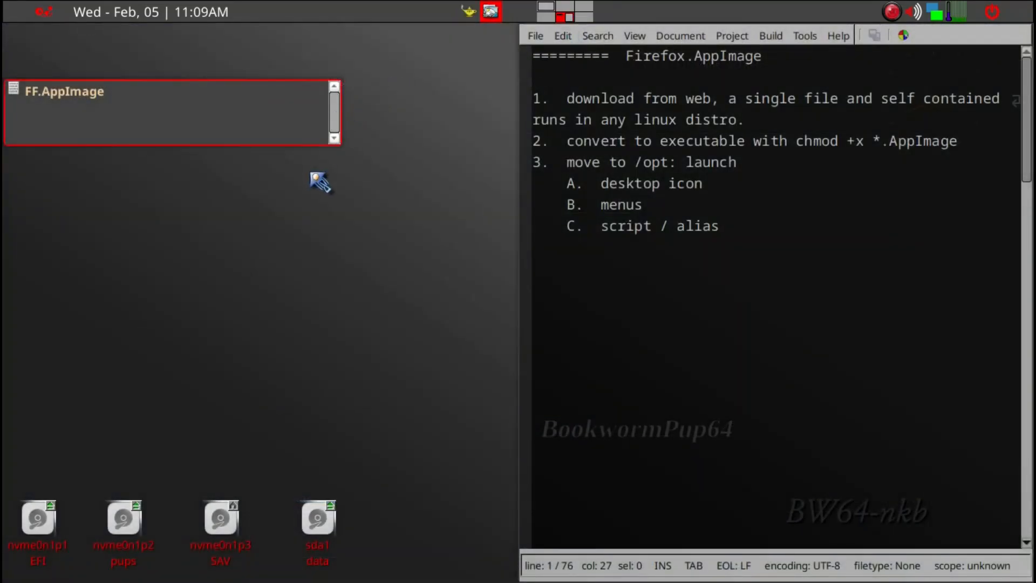
# Examine the P folder on the nvme0n1p3 drive and its firefox subfolder, and close that file window
pyautogui.click(220, 532)
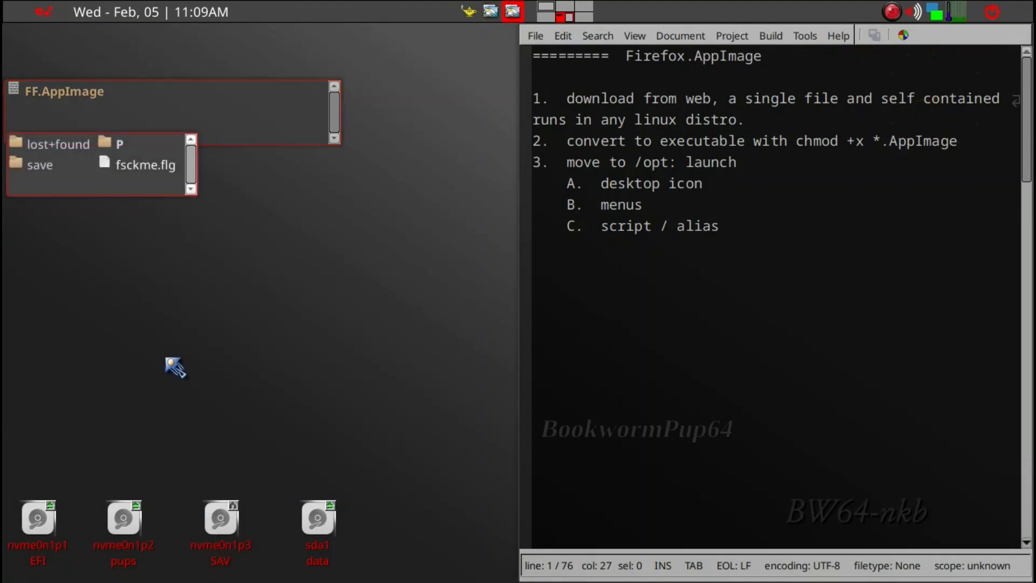
pyautogui.click(116, 153)
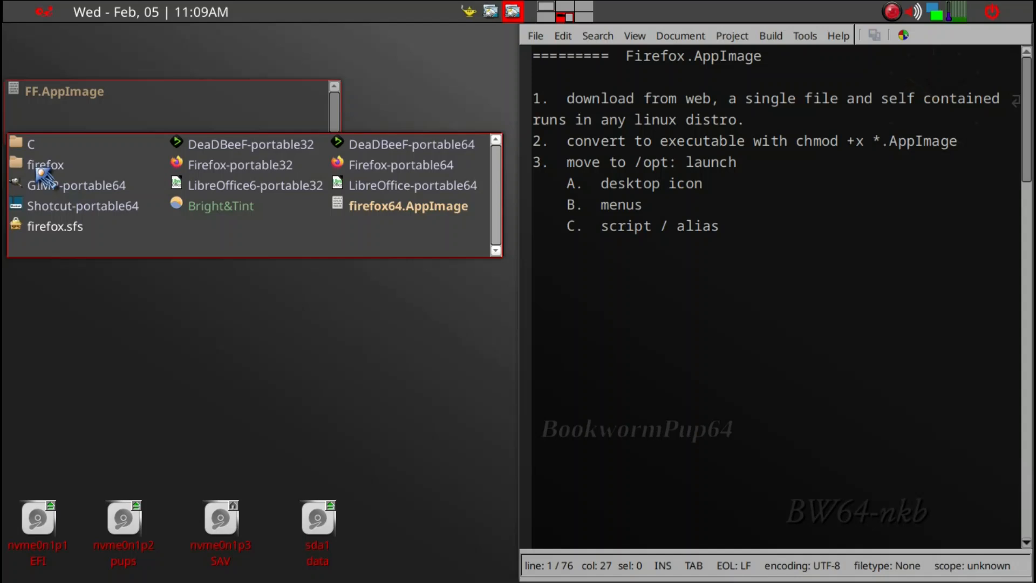
pyautogui.click(59, 169)
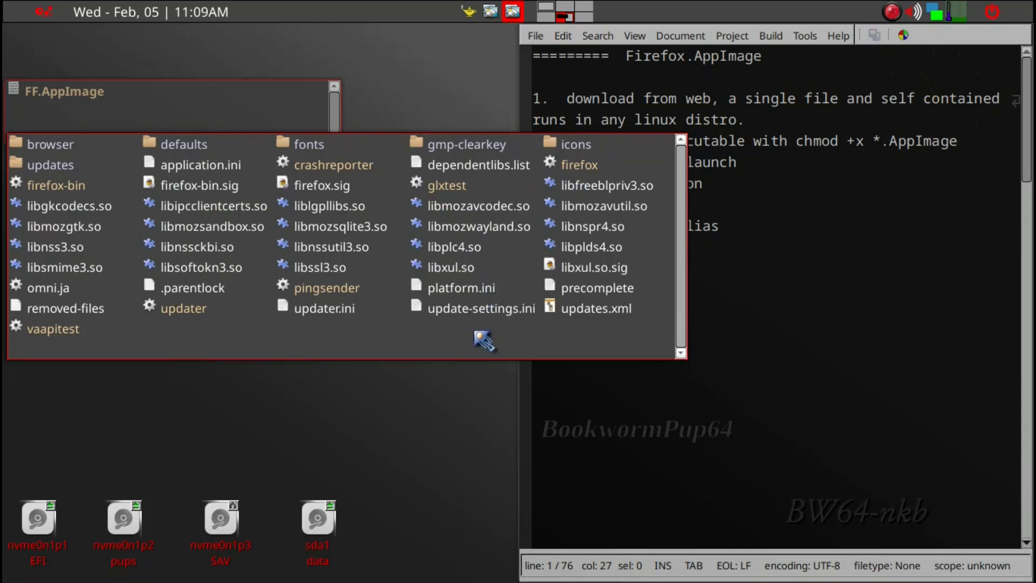
pyautogui.press('BackSpace')
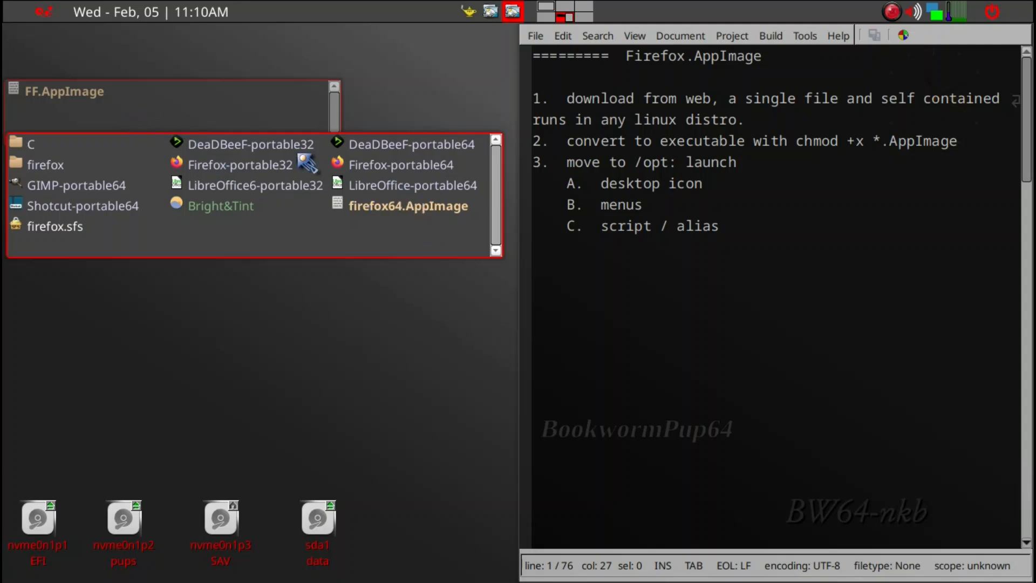
pyautogui.click(247, 111)
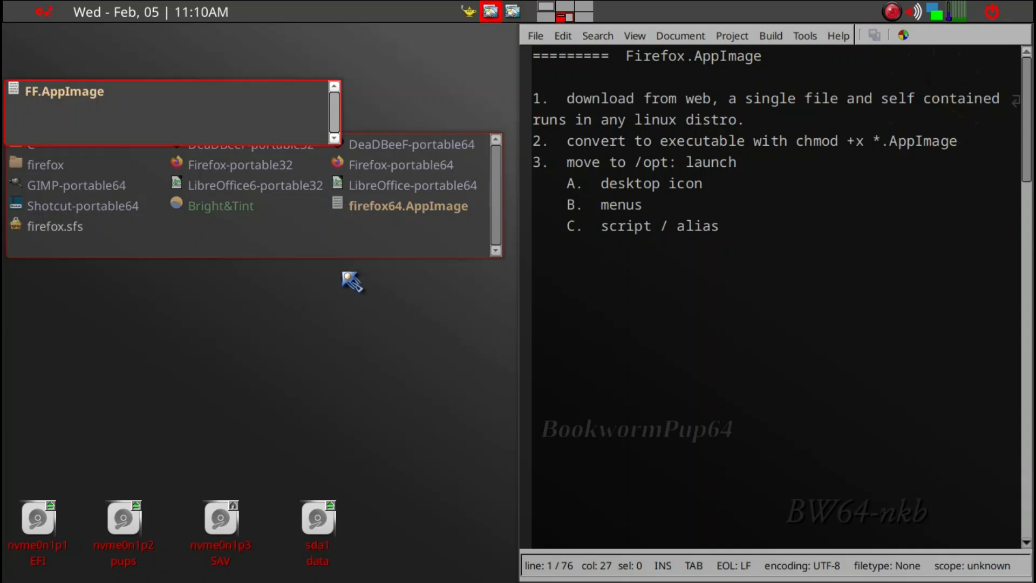
pyautogui.click(319, 235)
pyautogui.hotkey('ctrl', 'q')
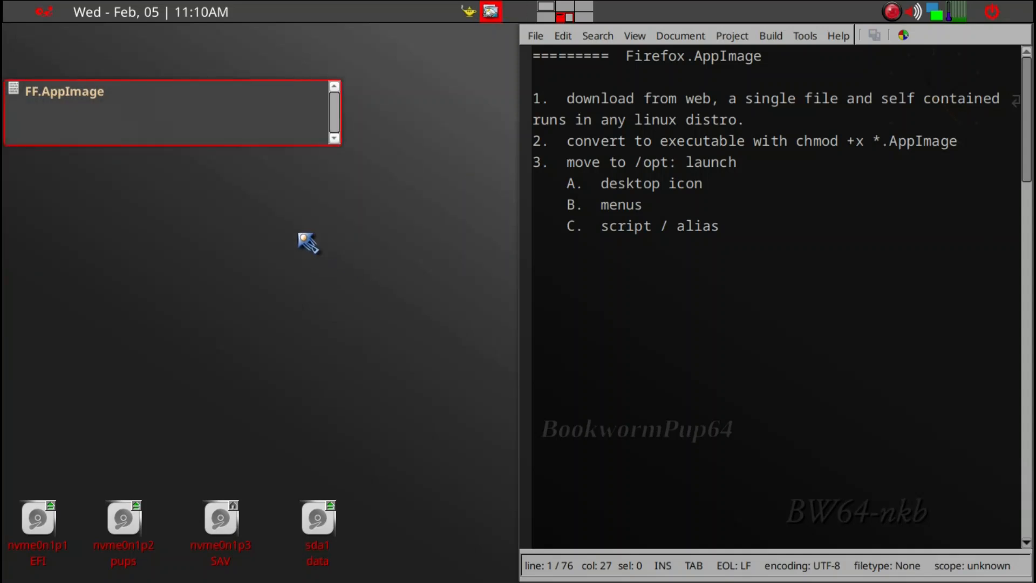
# Test-run FF.AppImage from Downloads, decline making Firefox the default browser, and quit it
pyautogui.click(91, 97)
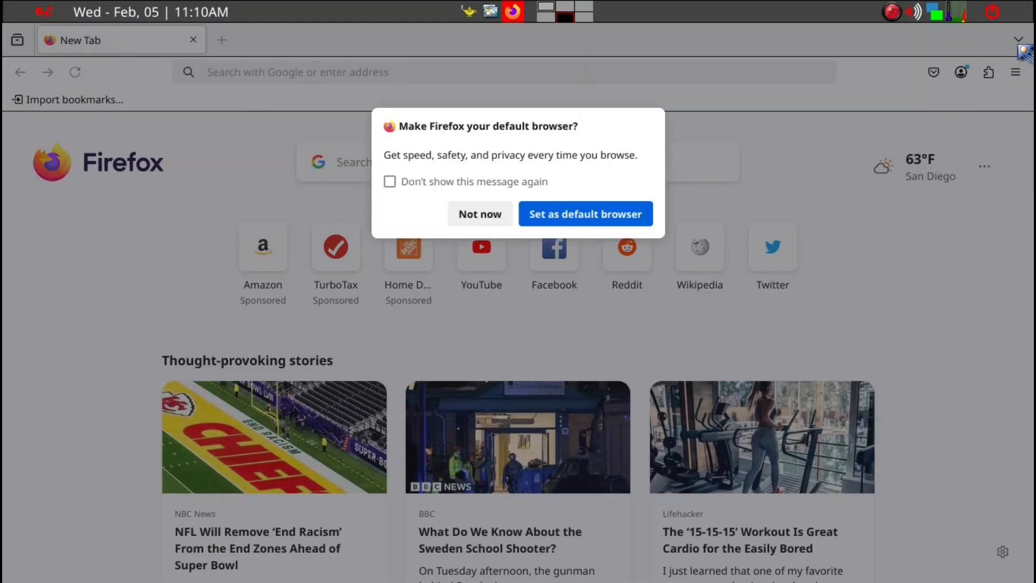
pyautogui.click(497, 218)
pyautogui.hotkey('ctrl', 'q')
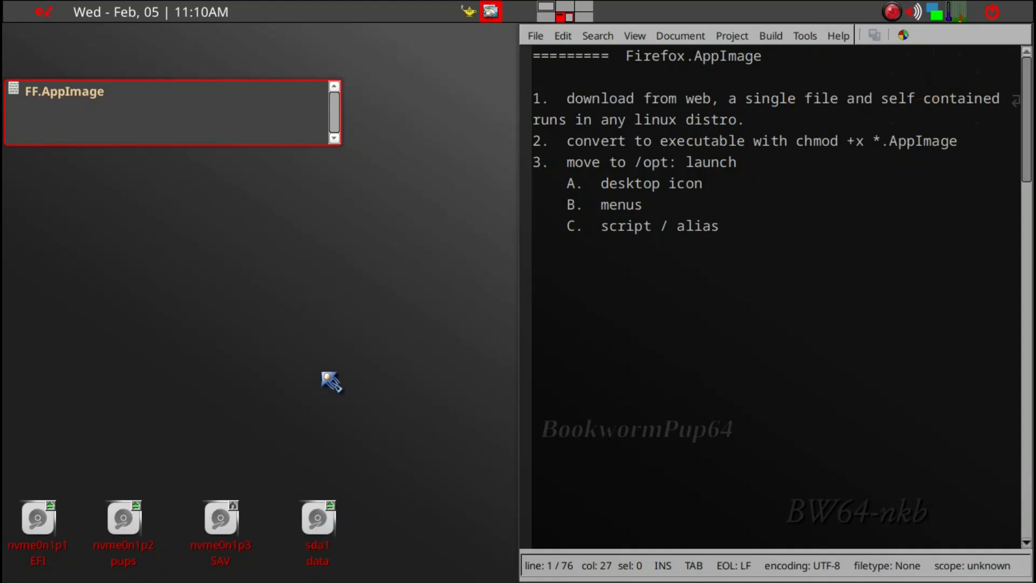
# Open a second file manager window at /opt/ and copy FF.AppImage from Downloads into it
pyautogui.press('super+e')
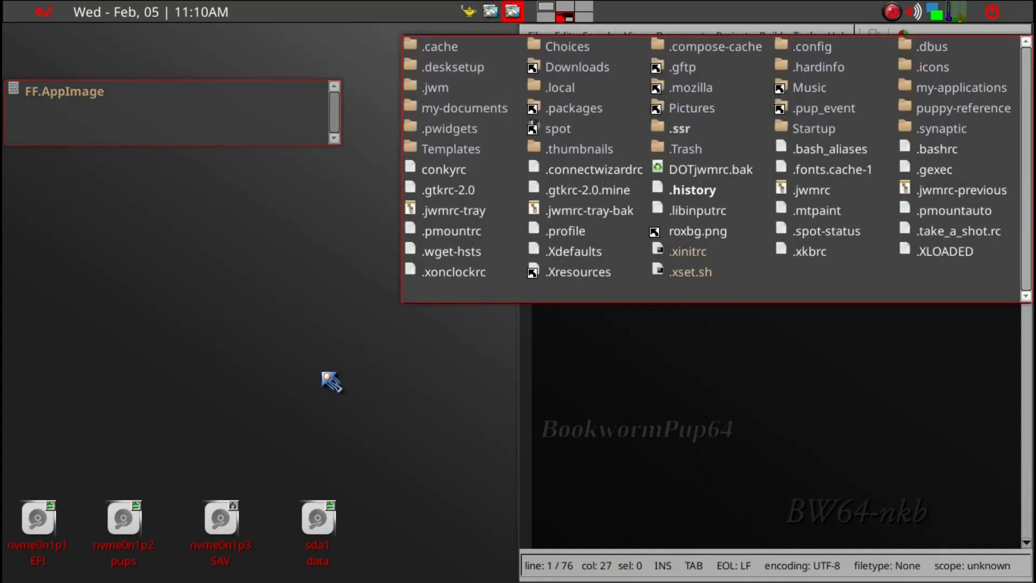
pyautogui.press('/')
pyautogui.write('=')
pyautogui.press('BackSpace')
pyautogui.press('BackSpace')
pyautogui.press('BackSpace')
pyautogui.press('BackSpace')
pyautogui.press('BackSpace')
pyautogui.press('BackSpace')
pyautogui.press('BackSpace')
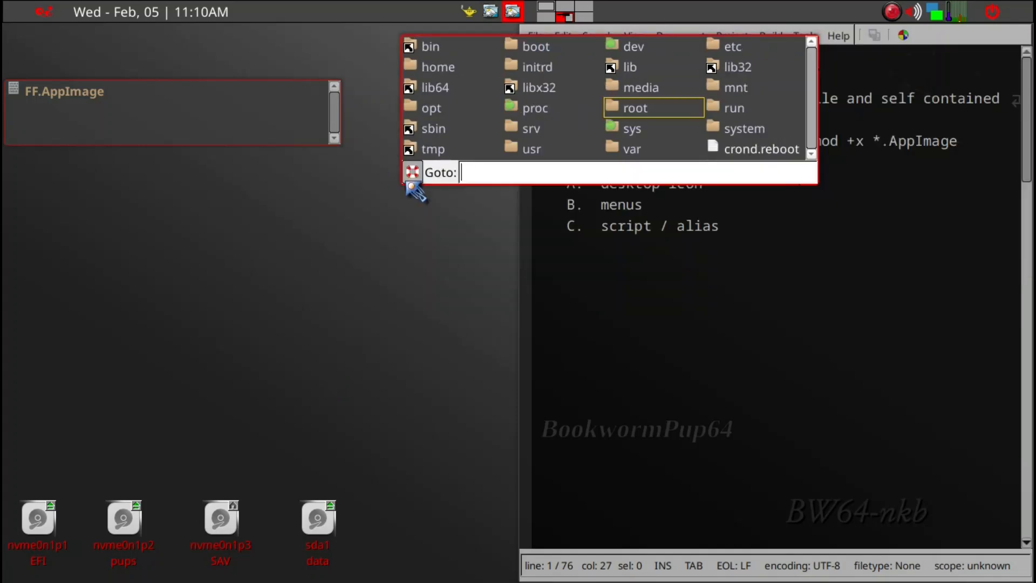
pyautogui.write('/opt/')
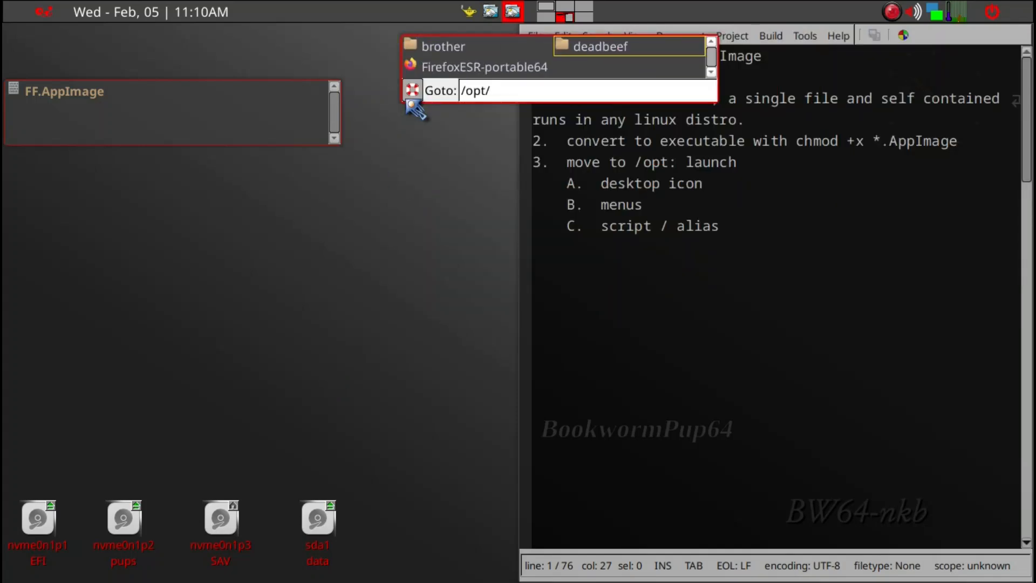
pyautogui.press('Return')
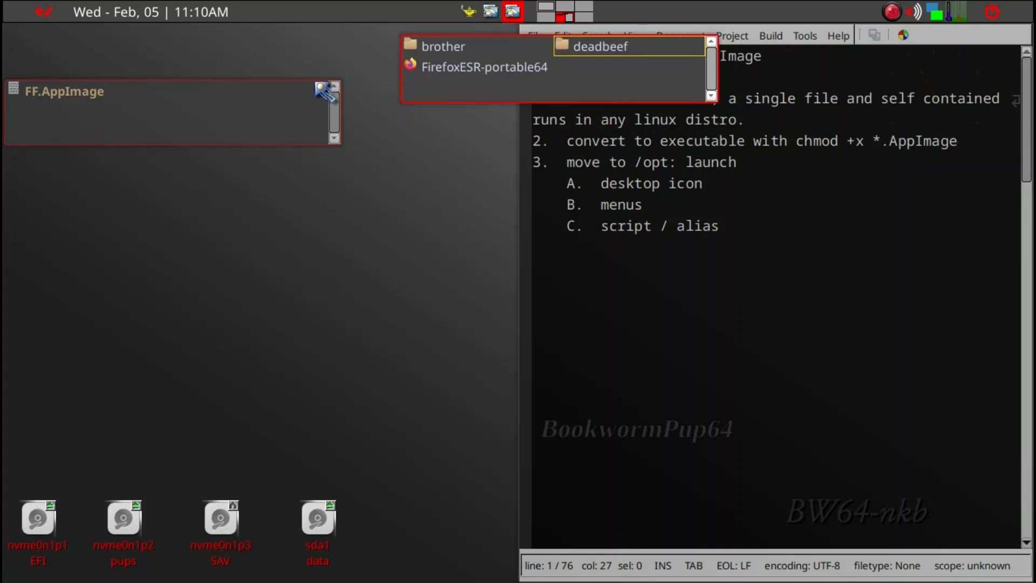
pyautogui.moveTo(33, 111); pyautogui.dragTo(477, 84)
pyautogui.click(460, 65)
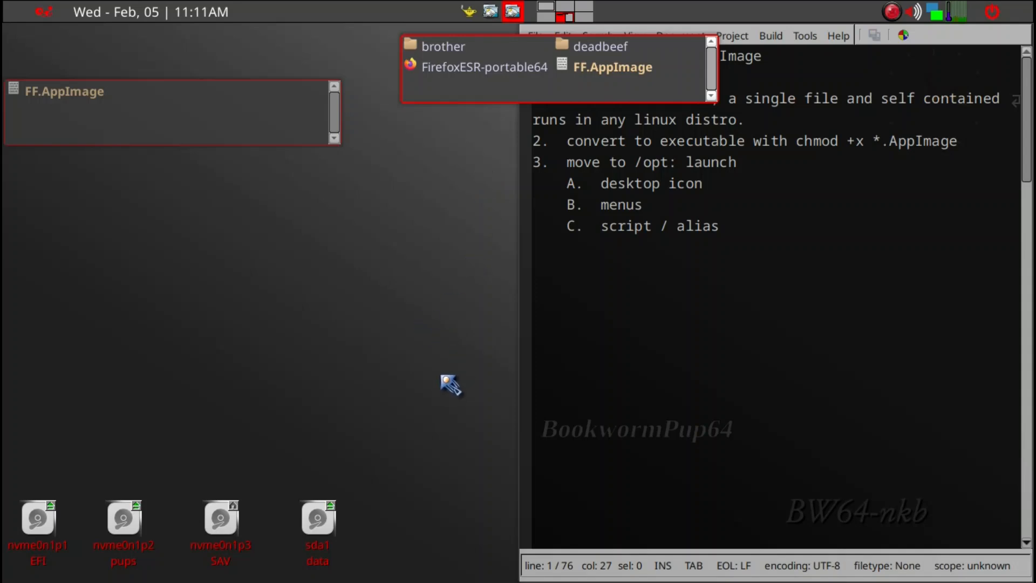
# Open a terminal in the home folder and run /opt/FF.AppImage by its full path
pyautogui.hotkey('ctrl', 'alt', 't')
pyautogui.write('fi')
pyautogui.press('BackSpace')
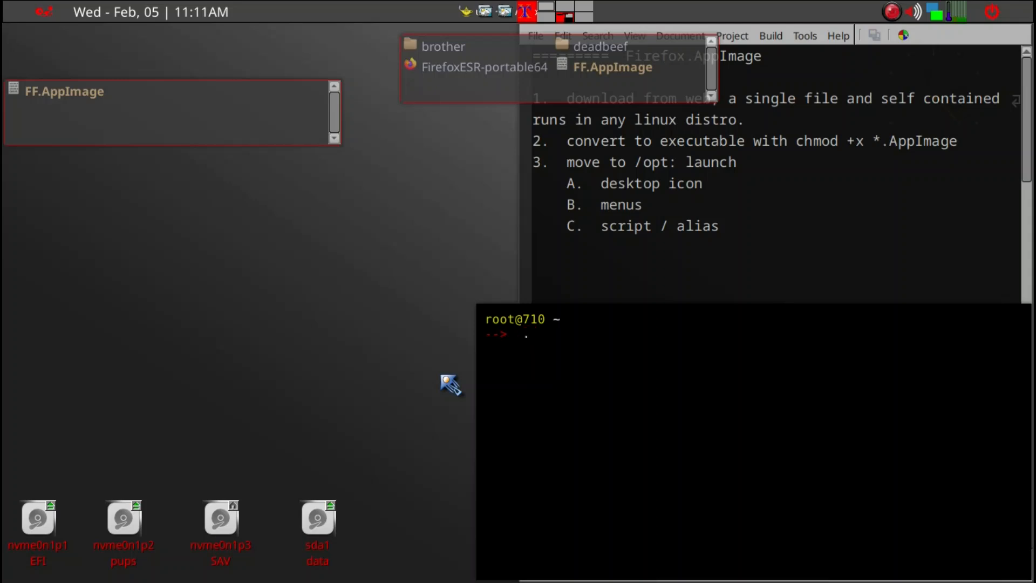
pyautogui.write('t/FF.')
pyautogui.press('Tab')
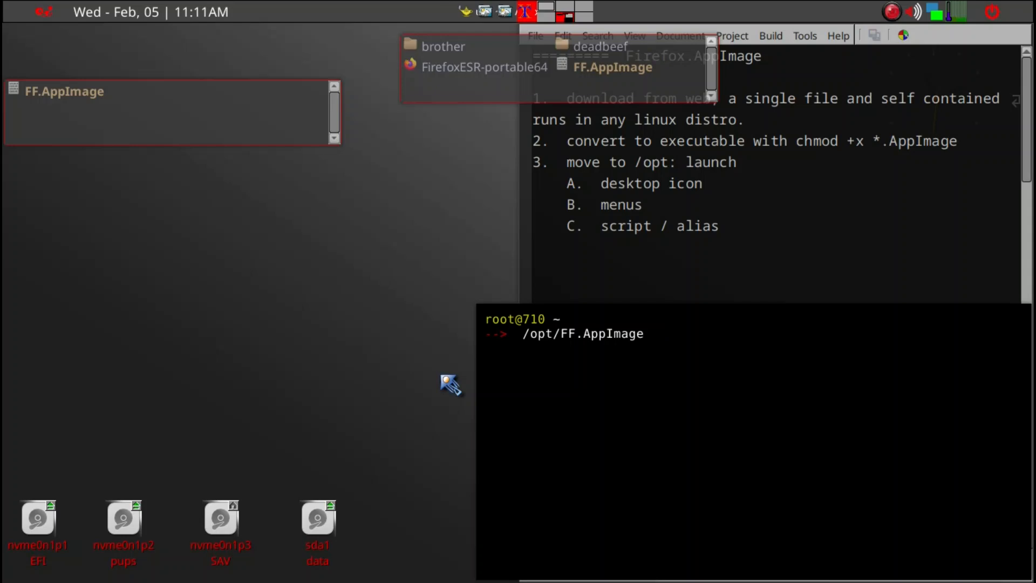
pyautogui.press('Return')
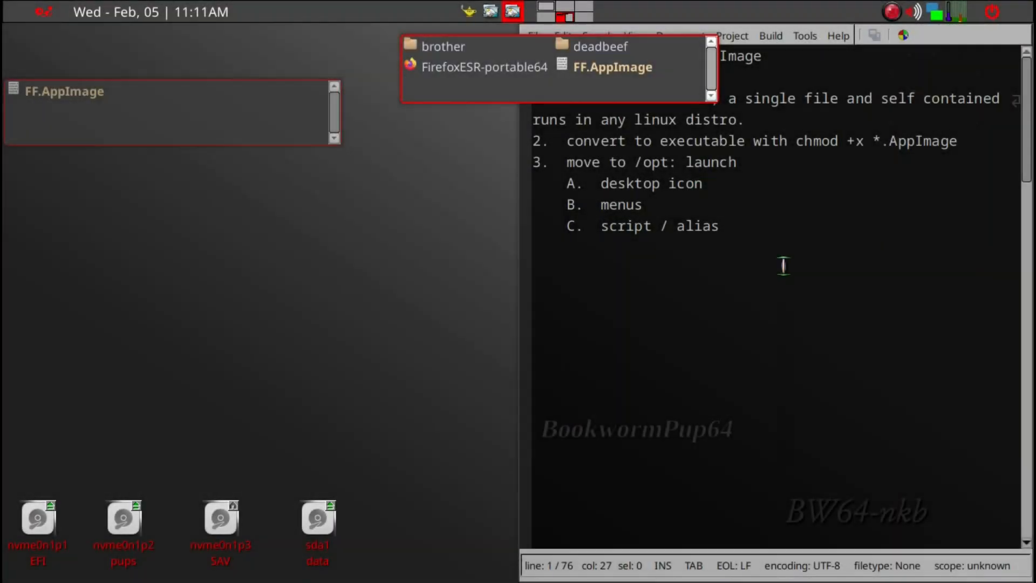
# Close the notes editor and add a desktop icon for FF.AppImage from /opt below the clock
pyautogui.click(776, 335)
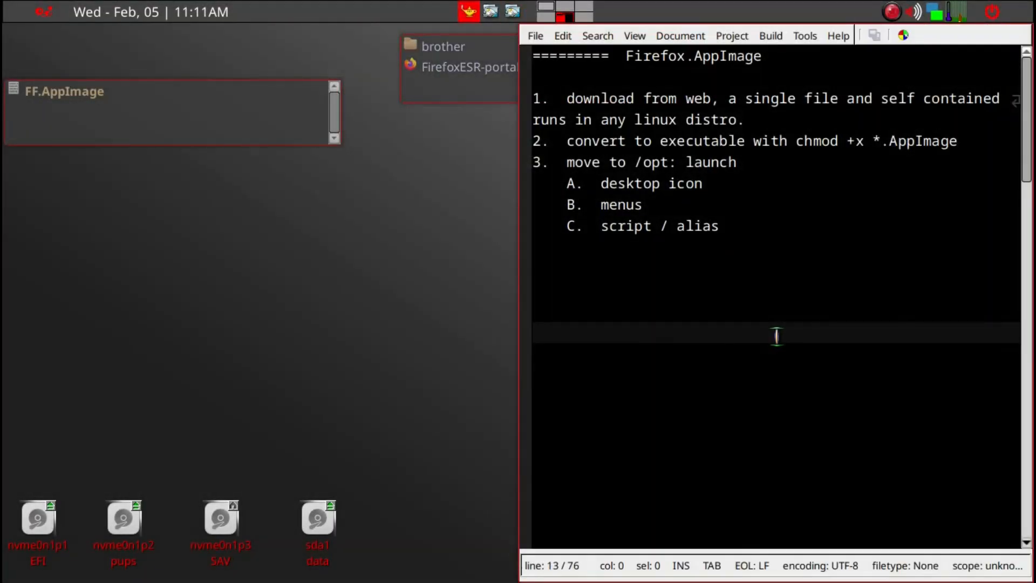
pyautogui.hotkey('ctrl', 'q')
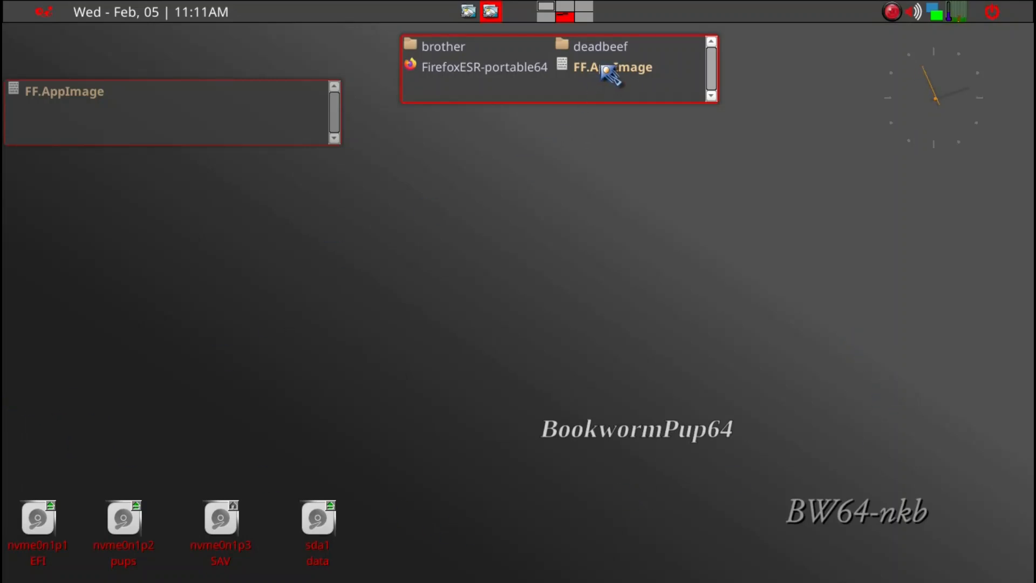
pyautogui.moveTo(602, 69); pyautogui.dragTo(896, 251)
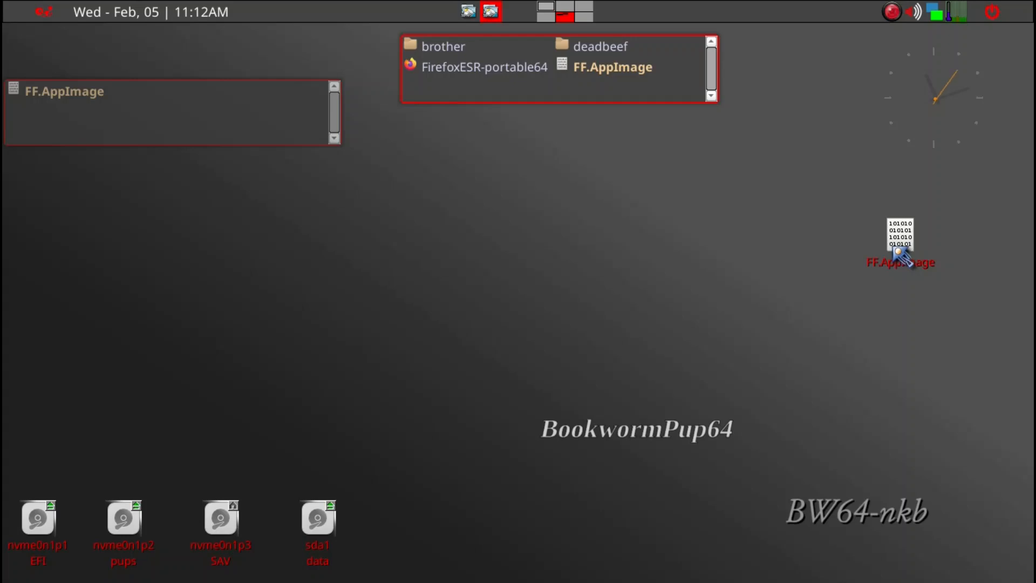
# Assign the shortcut Control+Shift+W to the FF.AppImage desktop icon, test-launch Firefox with it and quit the browser
pyautogui.rightClick(903, 256)
pyautogui.click(894, 231)
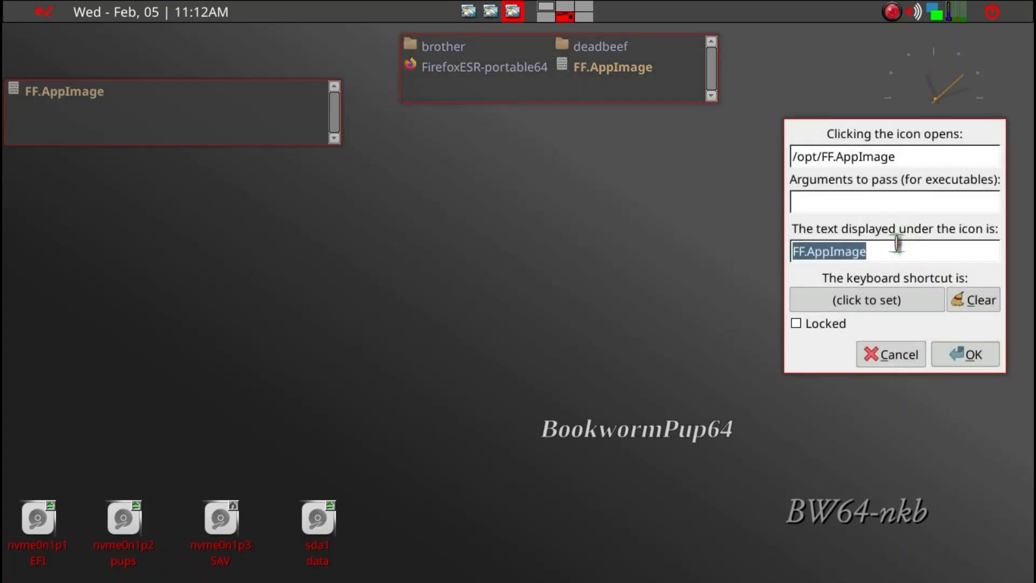
pyautogui.click(892, 304)
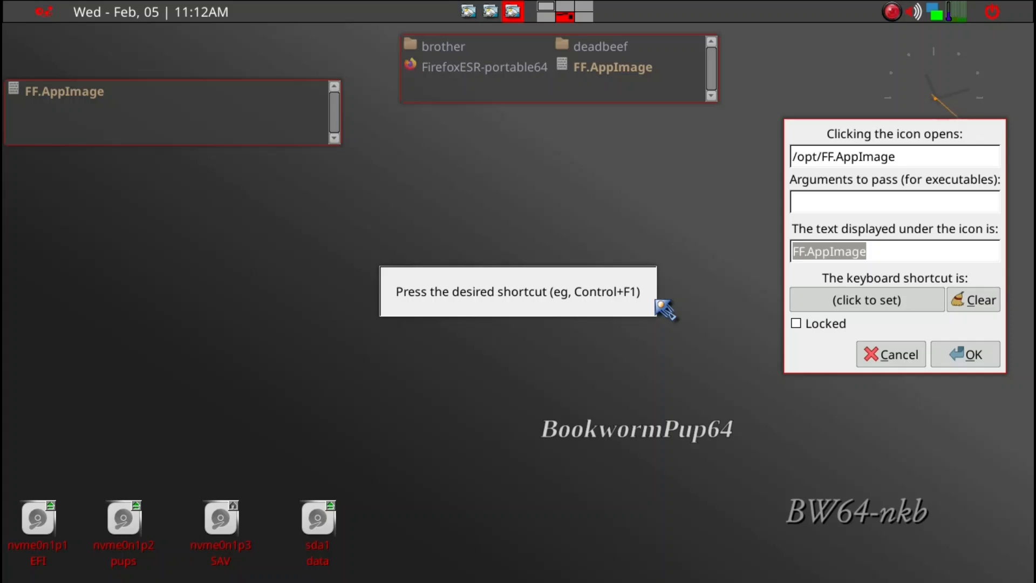
pyautogui.hotkey('ctrl', 'shift', 'w')
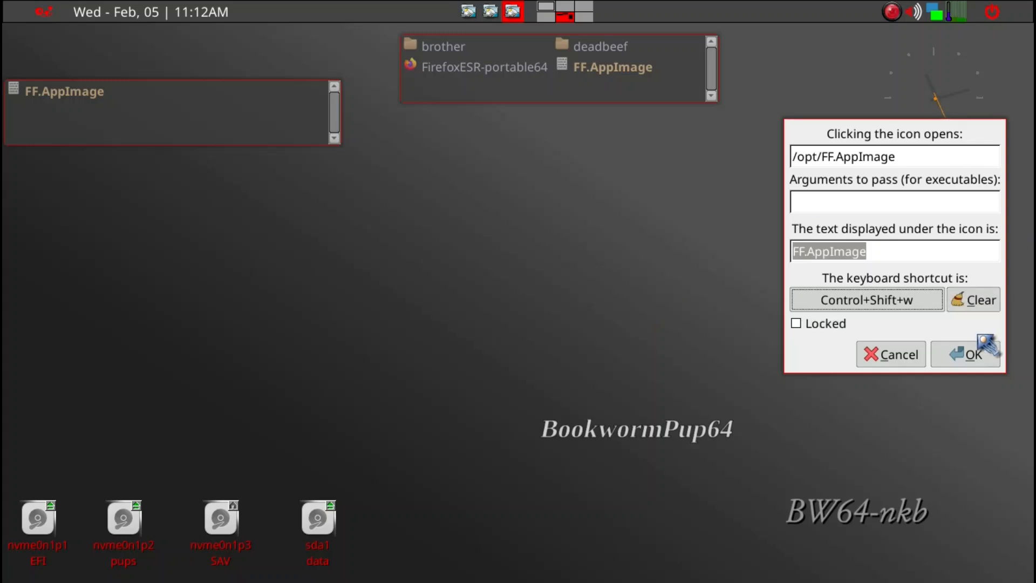
pyautogui.click(976, 359)
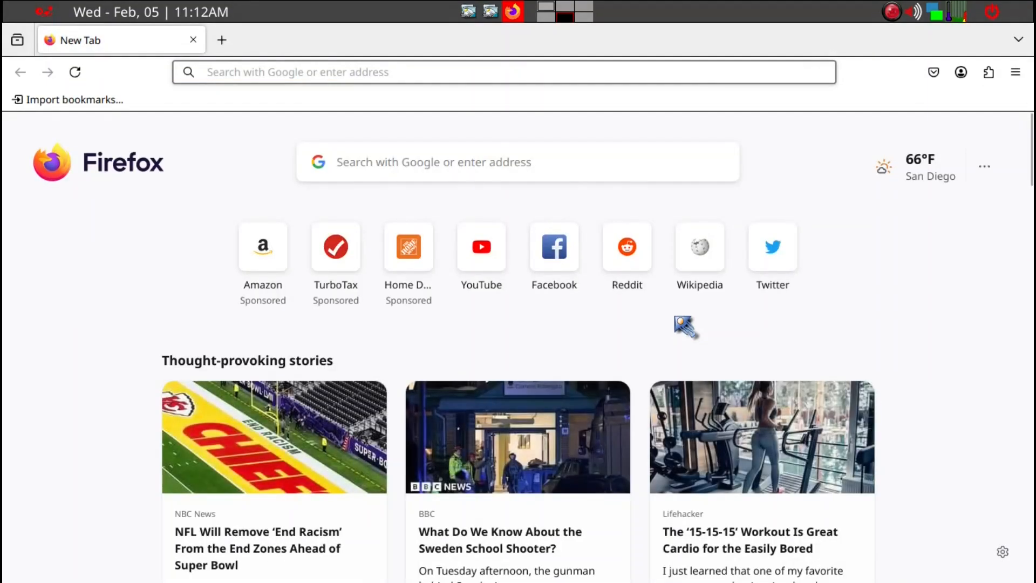
pyautogui.hotkey('alt', 'F4')
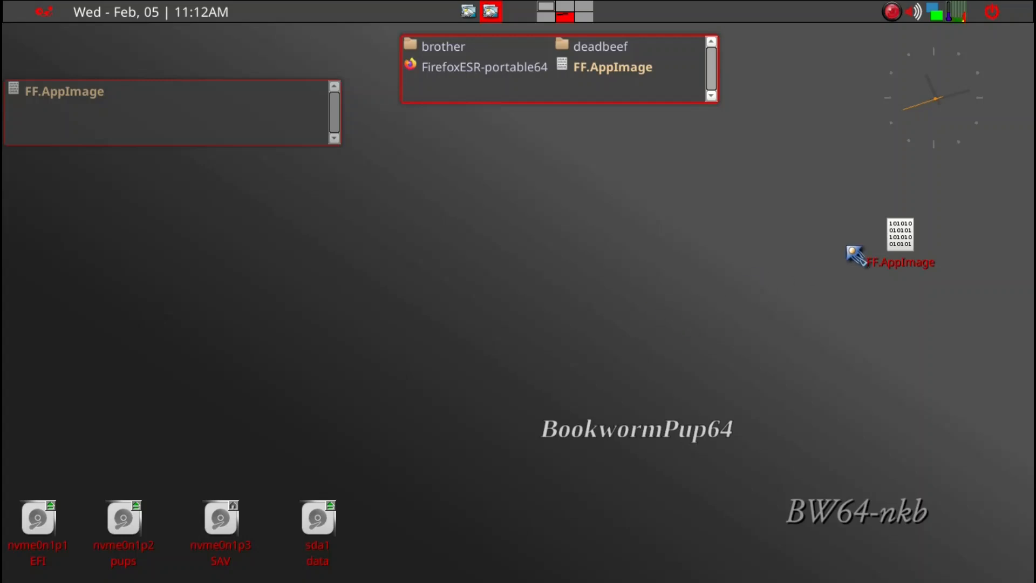
# Open the icon assignment for the desktop's FF.AppImage file and close the two file manager windows
pyautogui.rightClick(895, 257)
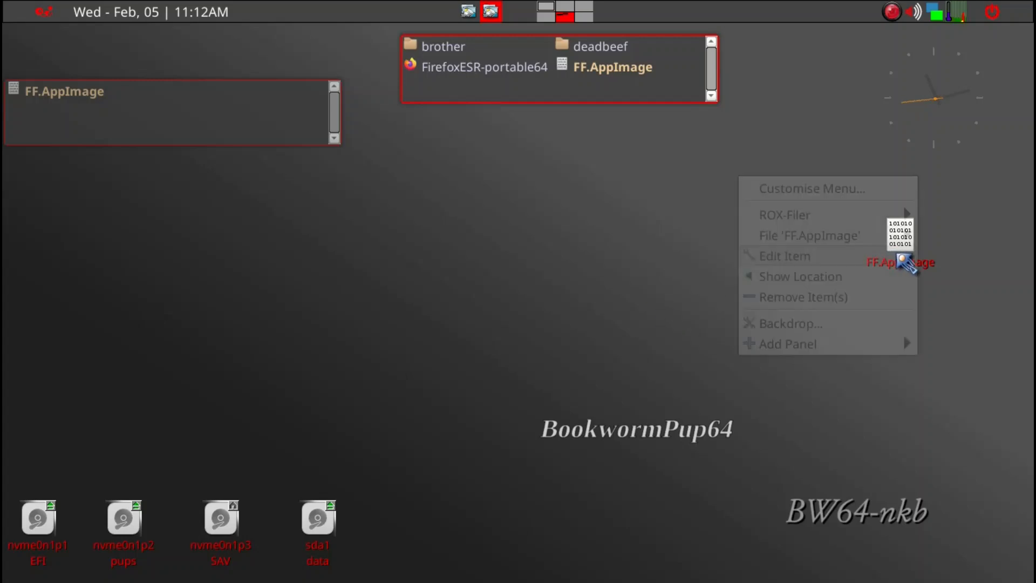
pyautogui.moveTo(890, 232)
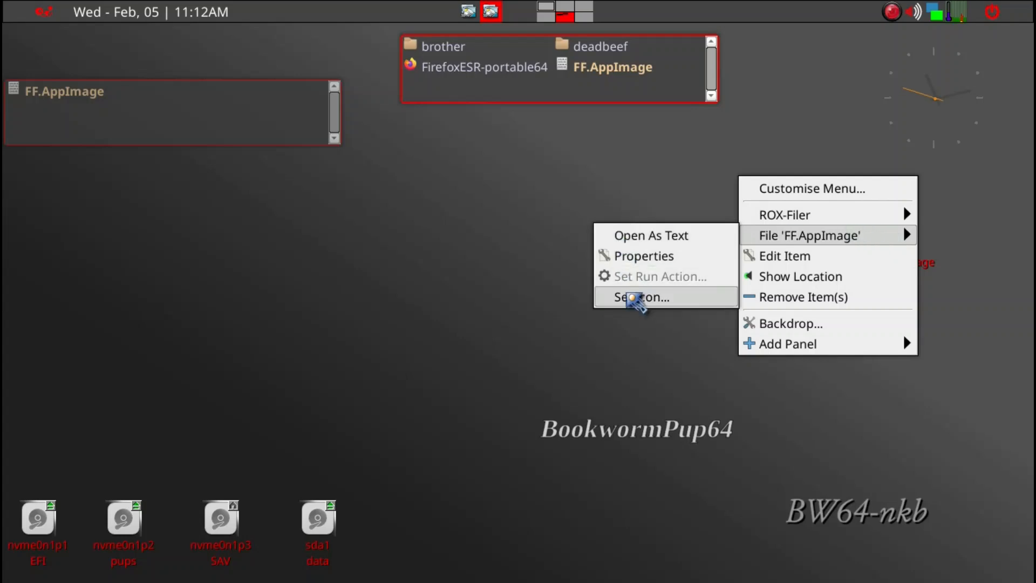
pyautogui.click(637, 301)
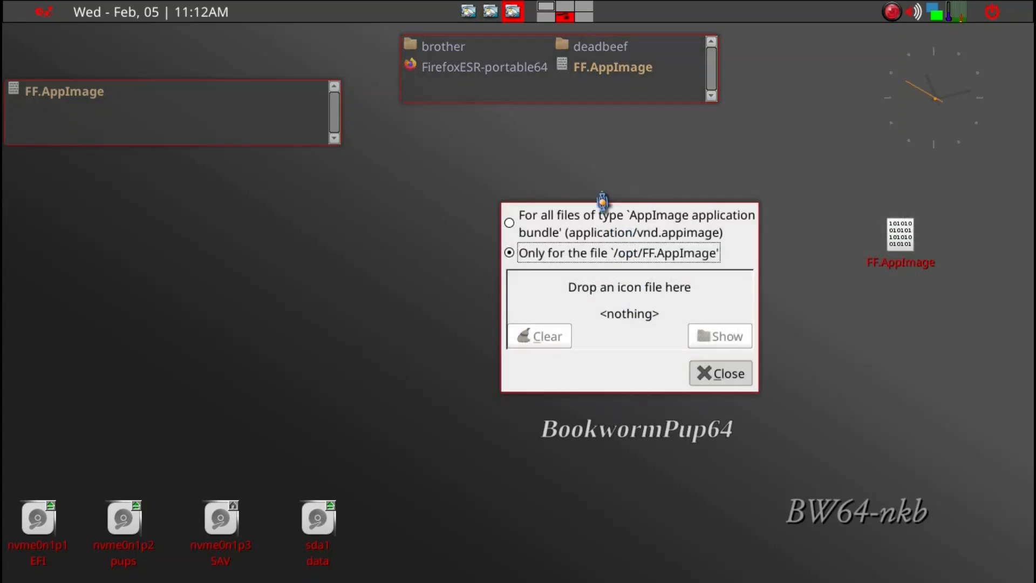
pyautogui.click(203, 110)
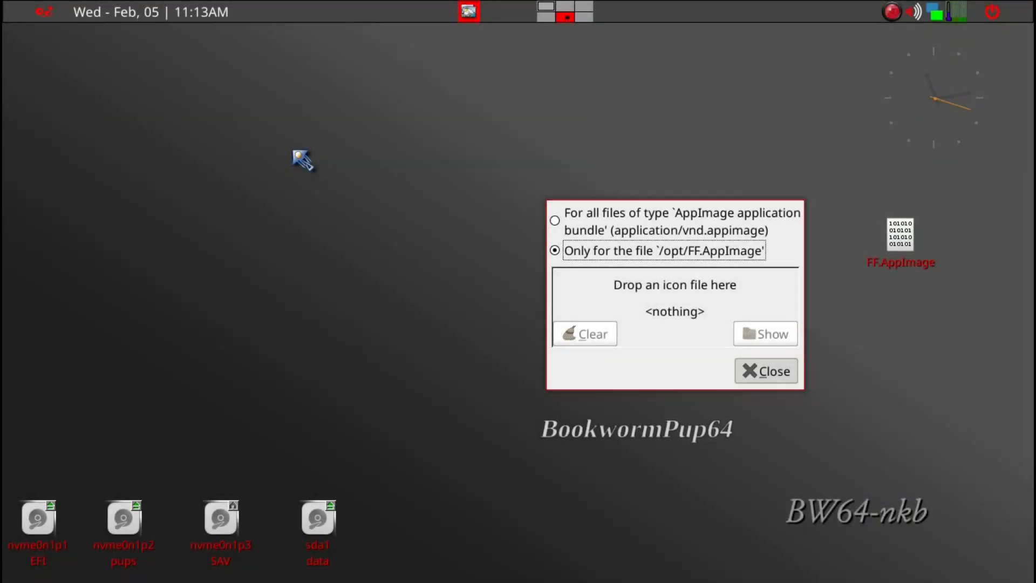
# In a new terminal, search /usr for names starting with firefox, ignoring case, using find /usr -iname "firefox*"
pyautogui.hotkey('ctrl', 'alt', 't')
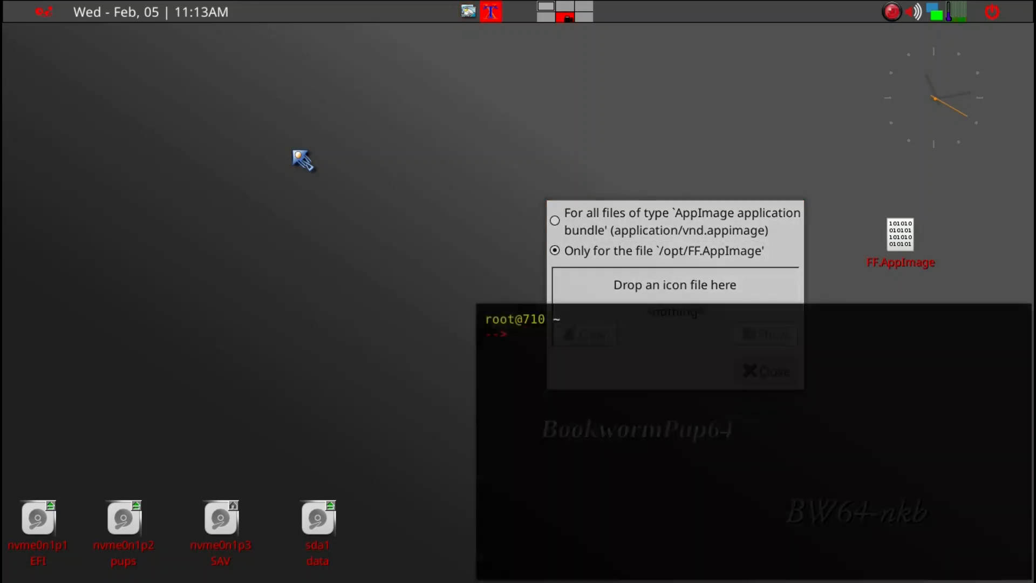
pyautogui.write('find /usr/')
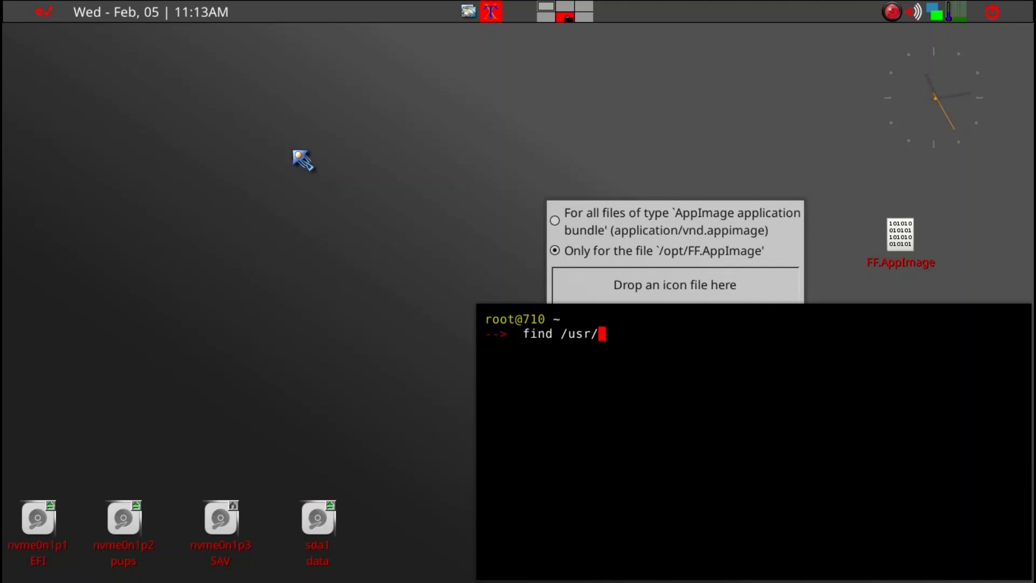
pyautogui.press('BackSpace')
pyautogui.write('-iname "firefox*')
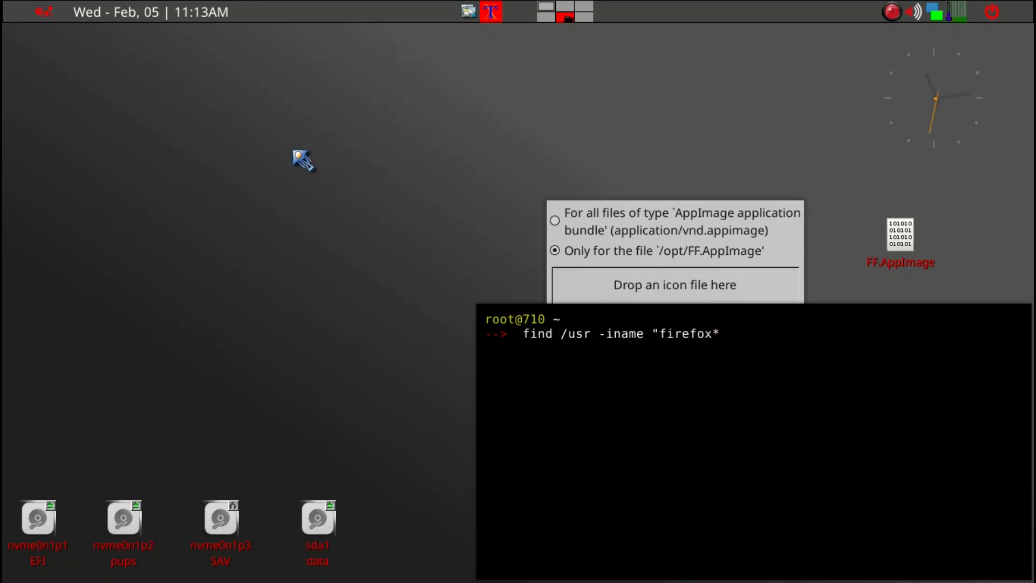
pyautogui.press('Return')
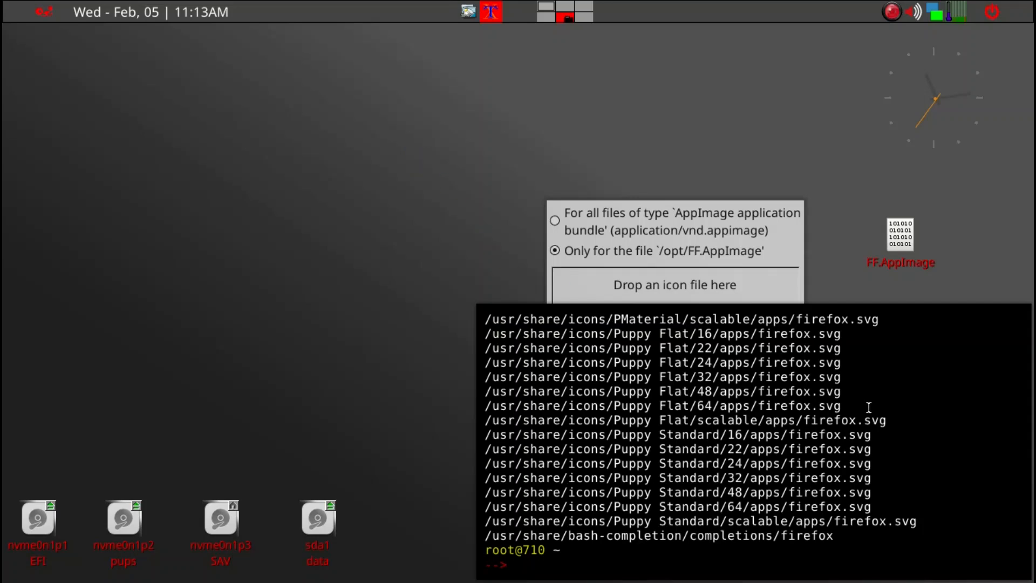
pyautogui.scroll(4, 871, 409)
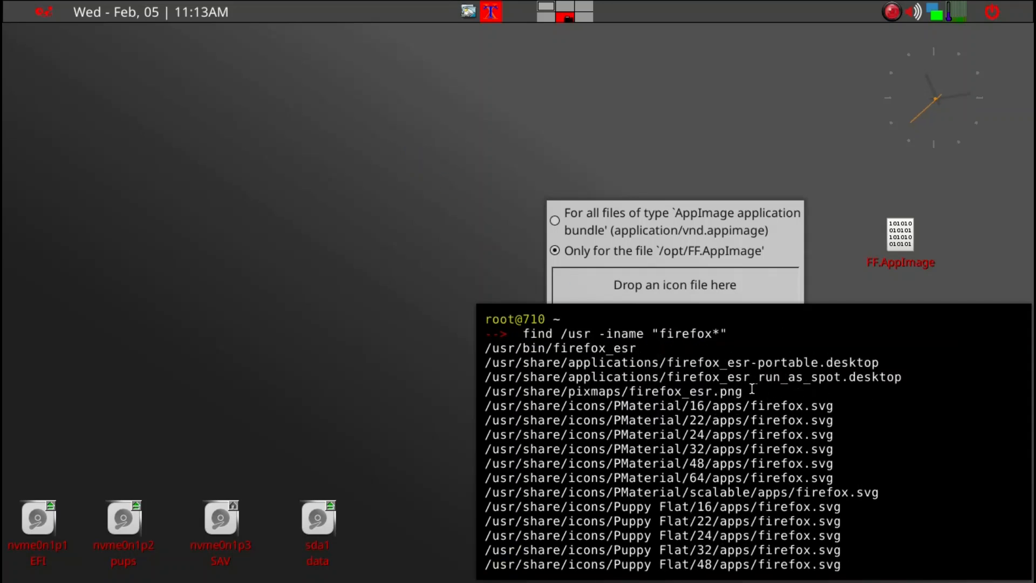
# Copy the path of firefox_esr.png and use it in a second terminal to open the /usr/share/pixmaps folder with rox
pyautogui.moveTo(748, 391); pyautogui.dragTo(330, 181)
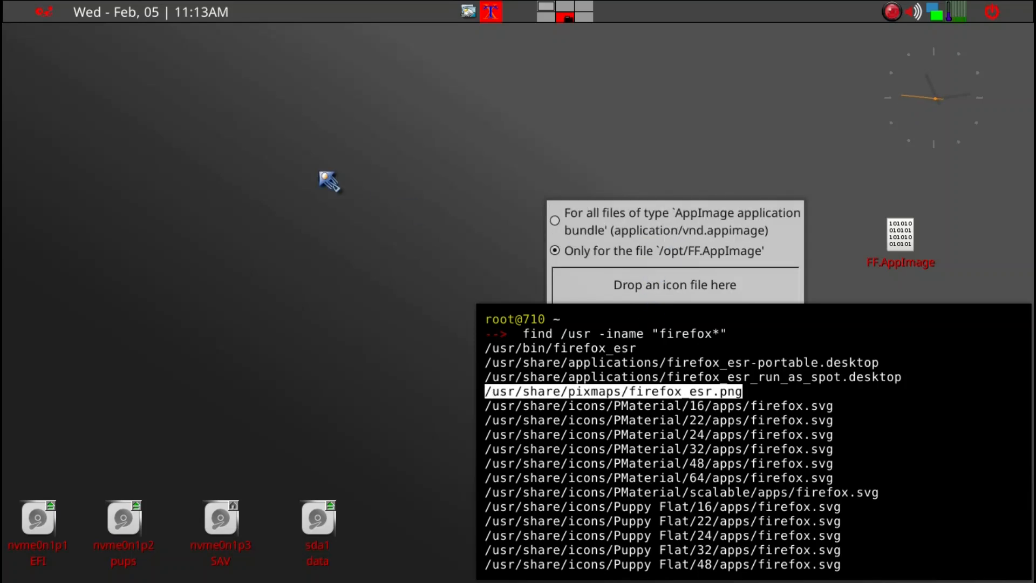
pyautogui.hotkey('ctrl', 'alt', 't')
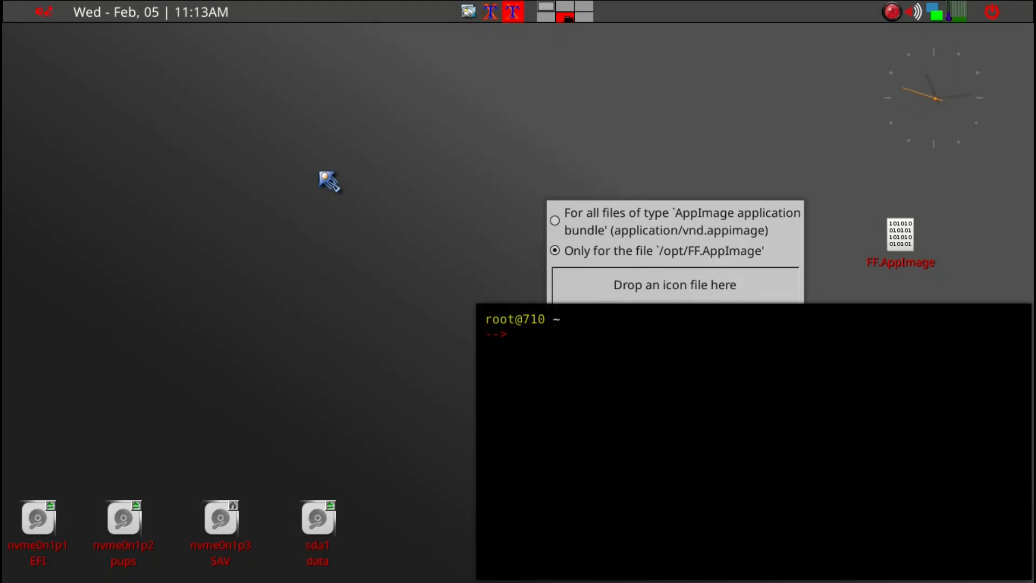
pyautogui.write('rox')
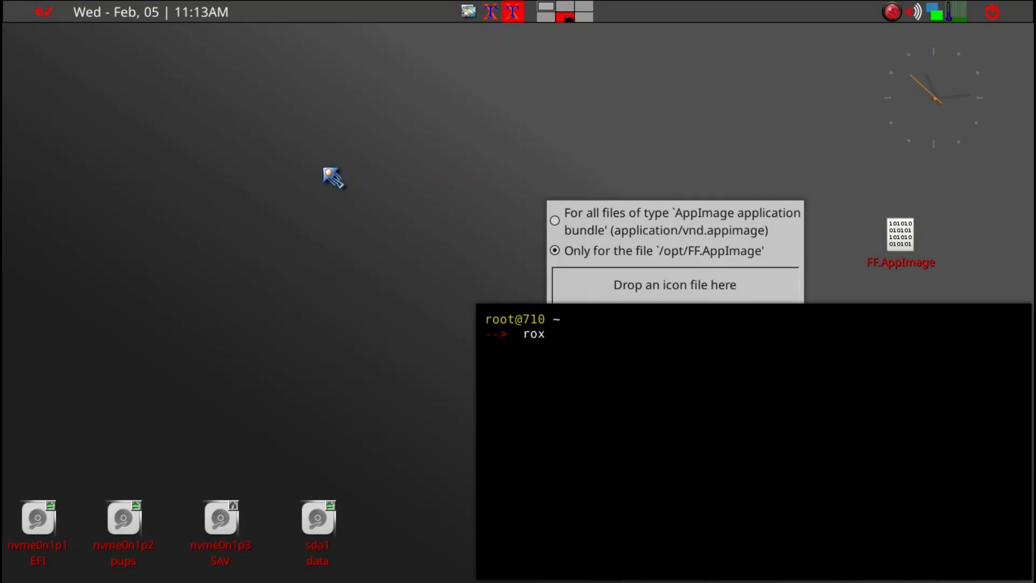
pyautogui.press('shift+Insert')
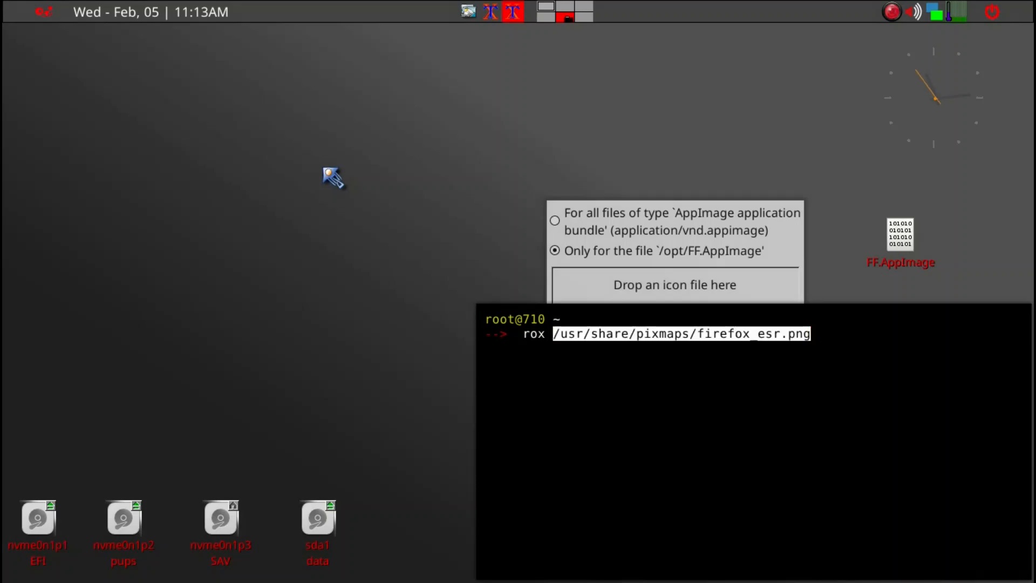
pyautogui.press('Return')
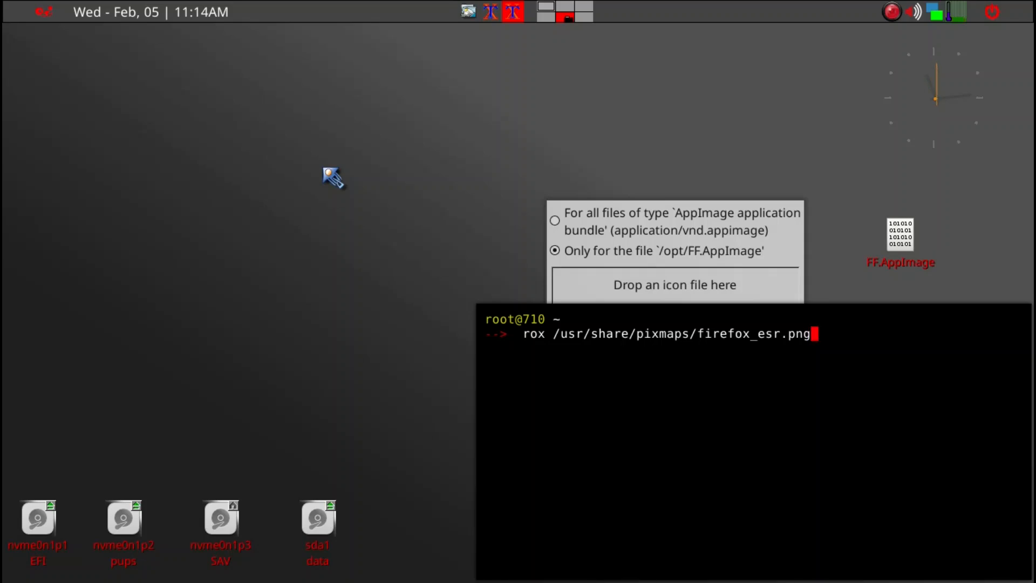
pyautogui.press('BackSpace')
pyautogui.press('BackSpace')
pyautogui.press('BackSpace')
pyautogui.press('BackSpace')
pyautogui.press('BackSpace')
pyautogui.press('BackSpace')
pyautogui.press('BackSpace')
pyautogui.press('BackSpace')
pyautogui.press('BackSpace')
pyautogui.press('BackSpace')
pyautogui.press('BackSpace')
pyautogui.press('BackSpace')
pyautogui.press('BackSpace')
pyautogui.press('BackSpace')
pyautogui.press('BackSpace')
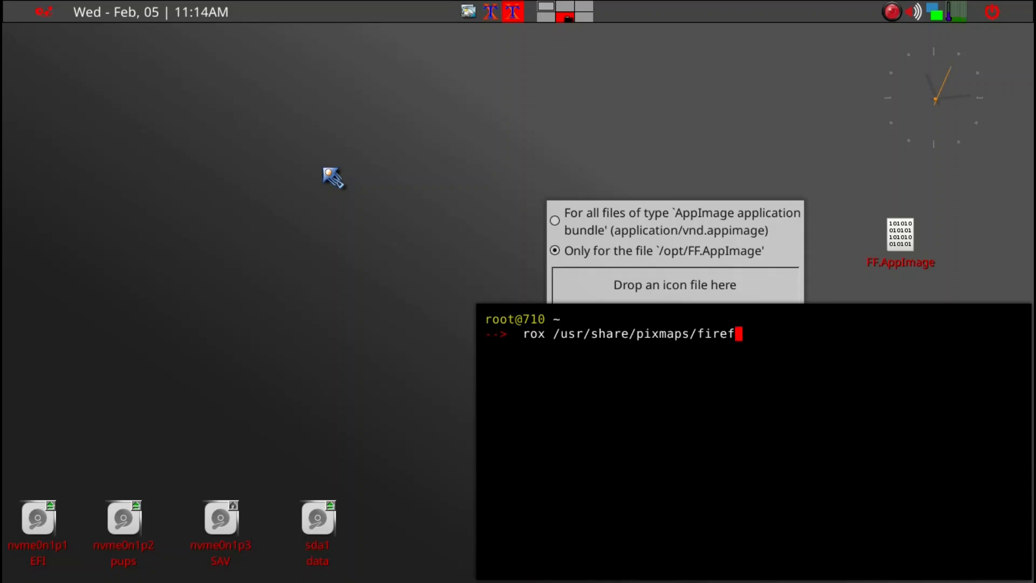
pyautogui.press('Return')
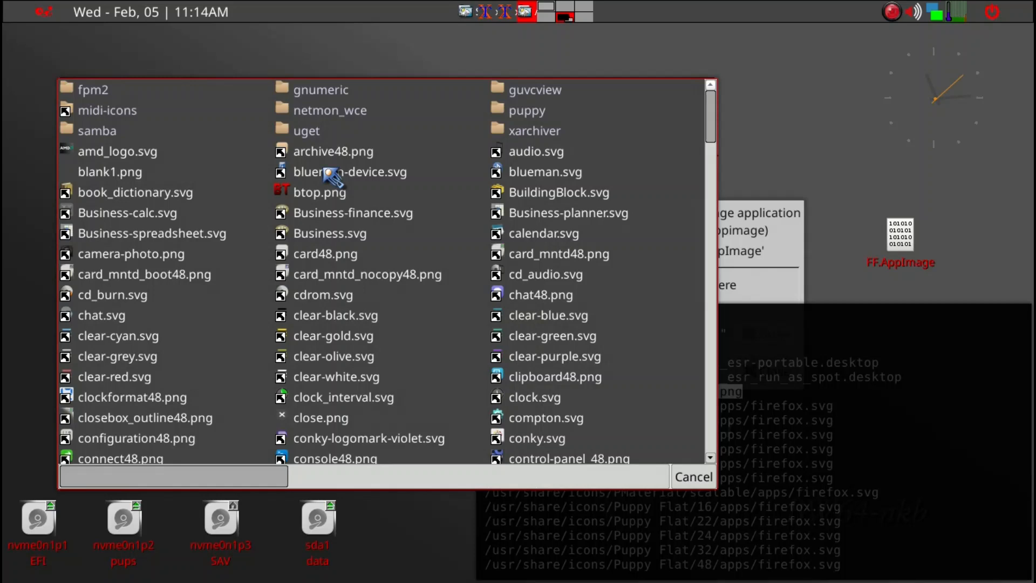
# Set firefox_esr.png from the pixmaps folder as the icon of /opt/FF.AppImage and close the folder window
pyautogui.scroll(-3, 423, 336)
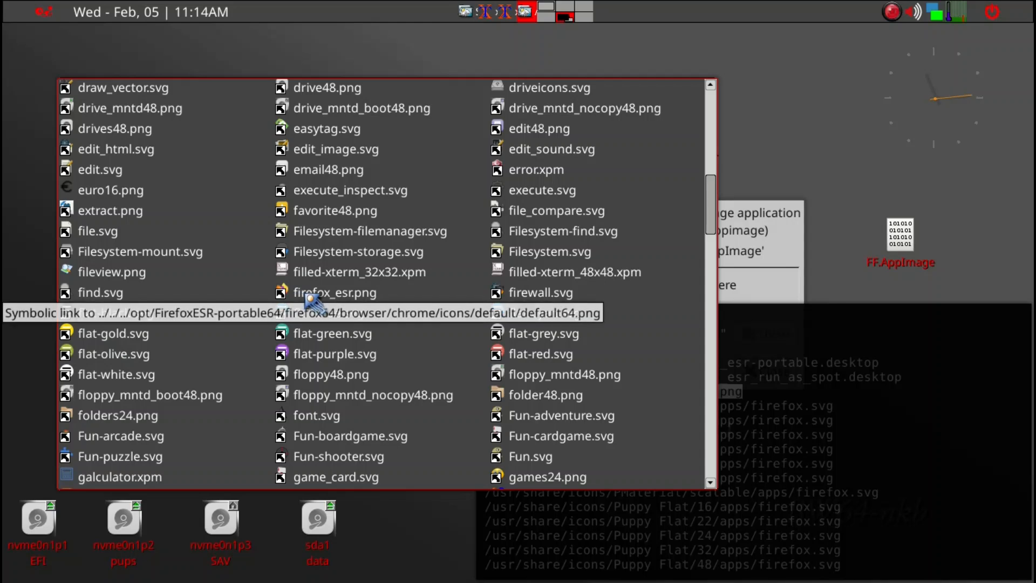
pyautogui.moveTo(310, 297); pyautogui.dragTo(762, 282)
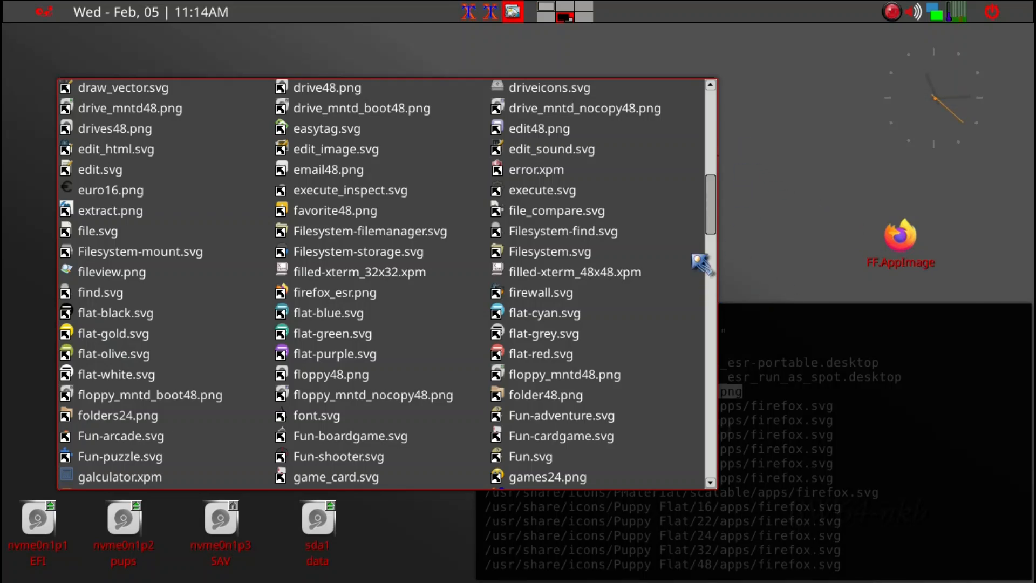
pyautogui.hotkey('ctrl', 'q')
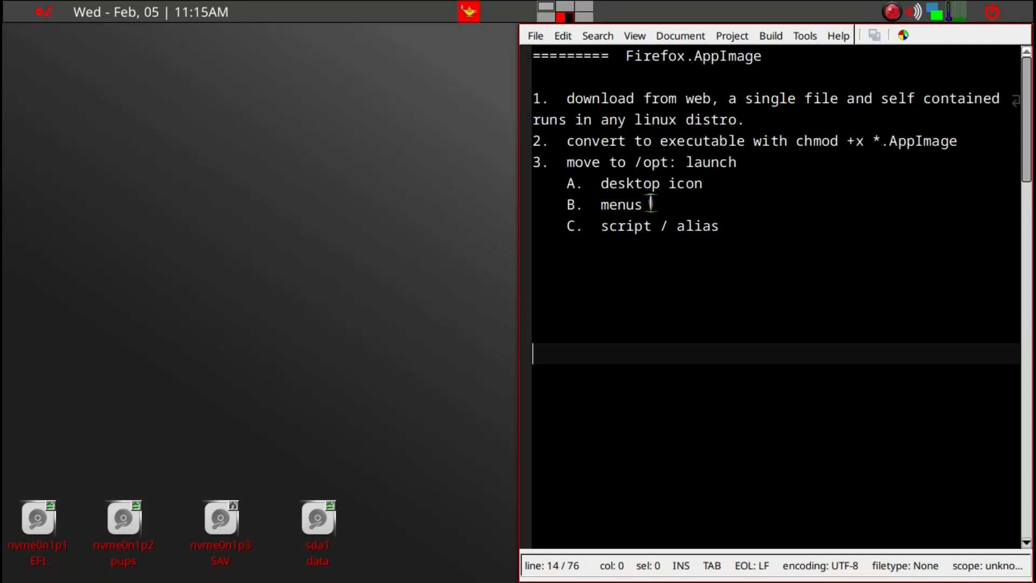
# Examine the Internet category of the desktop's root menu for its browser entries
pyautogui.rightClick(115, 247)
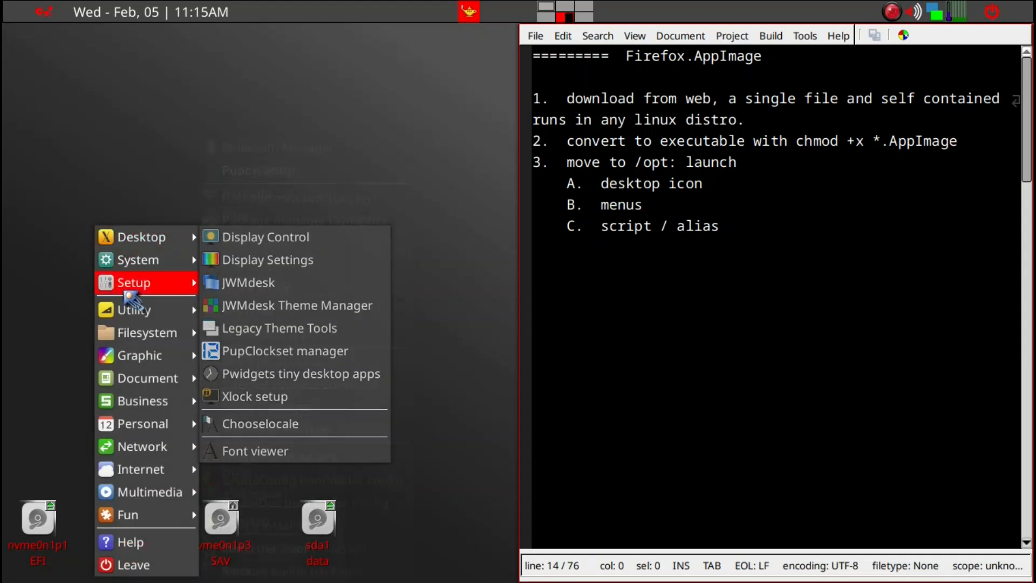
pyautogui.moveTo(124, 469)
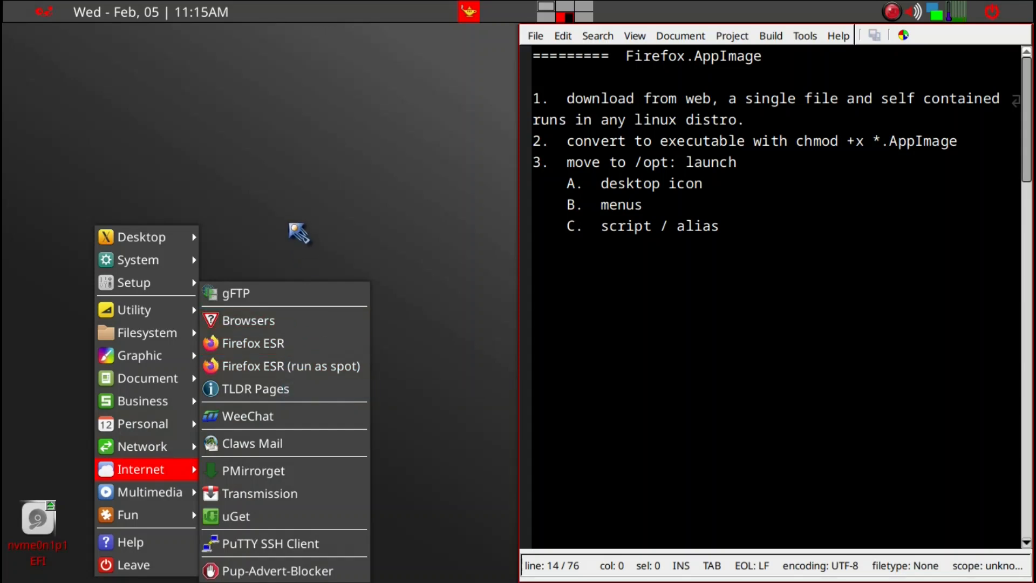
pyautogui.click(299, 233)
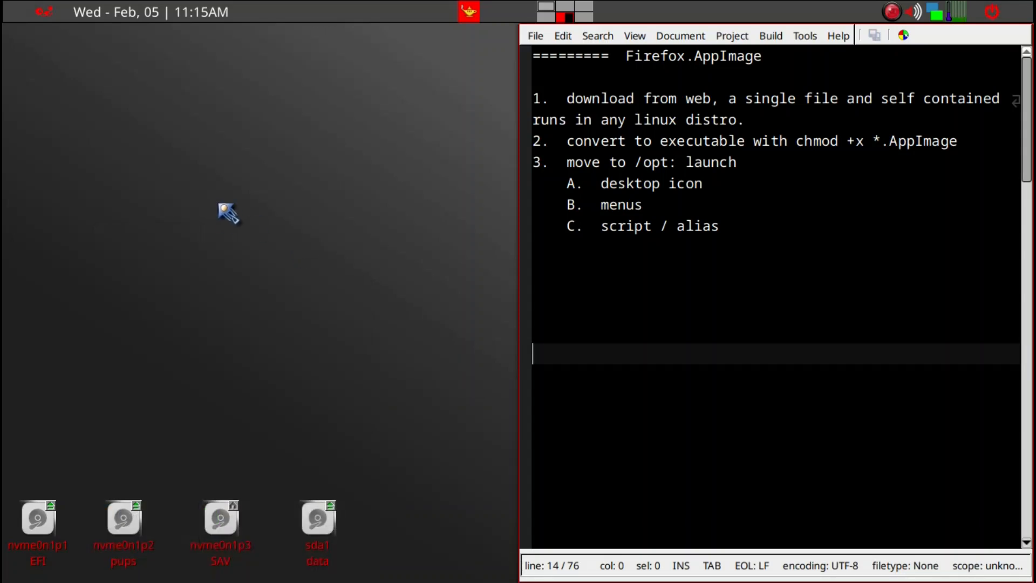
# Open the home folder in the file manager, load .jwmrc into the text editor and maximize the editor
pyautogui.hotkey('ctrl', 'alt', 't')
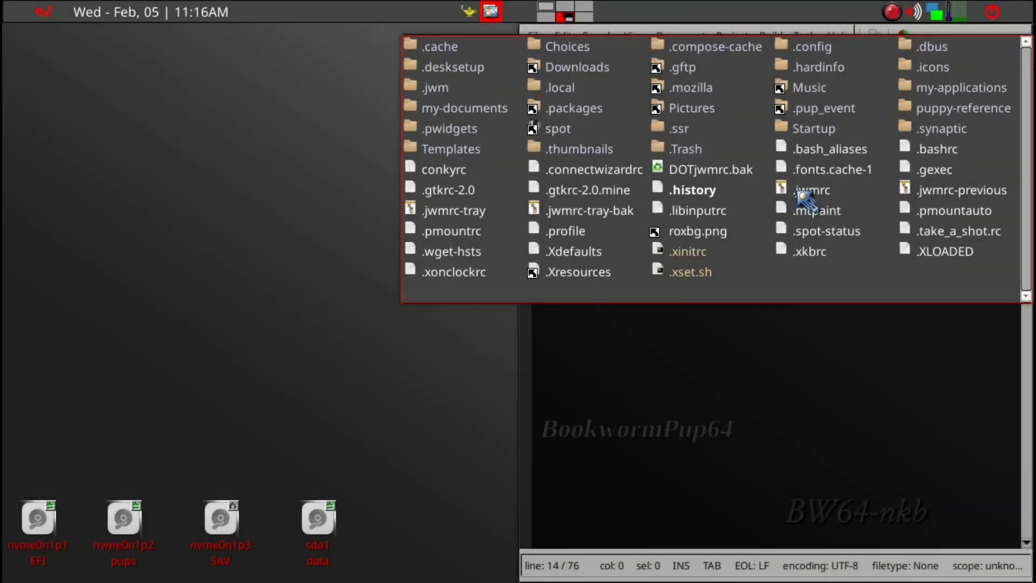
pyautogui.moveTo(800, 193); pyautogui.dragTo(796, 356)
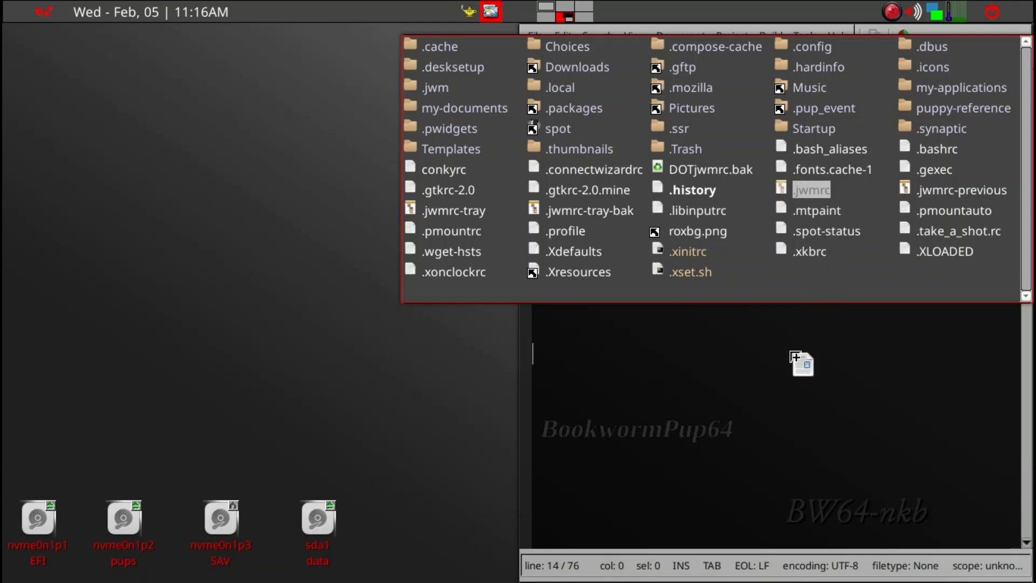
pyautogui.moveTo(796, 356); pyautogui.dragTo(789, 354)
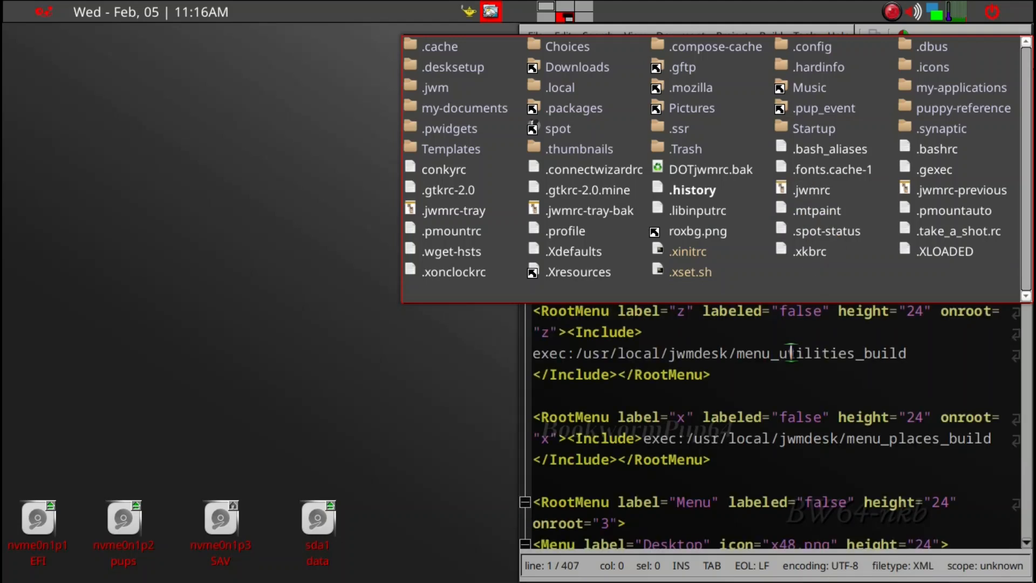
pyautogui.click(765, 384)
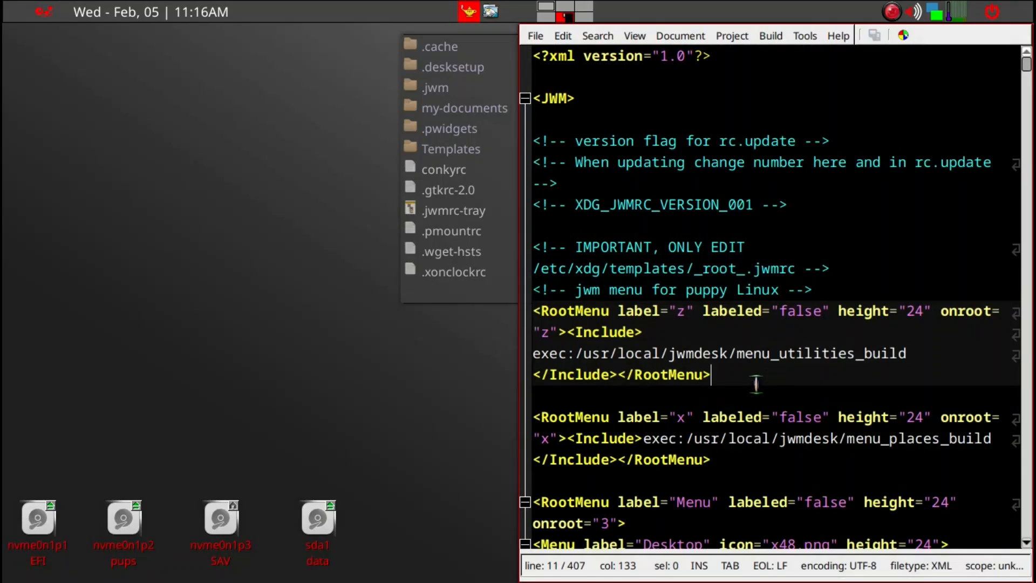
pyautogui.hotkey('alt', 'F10')
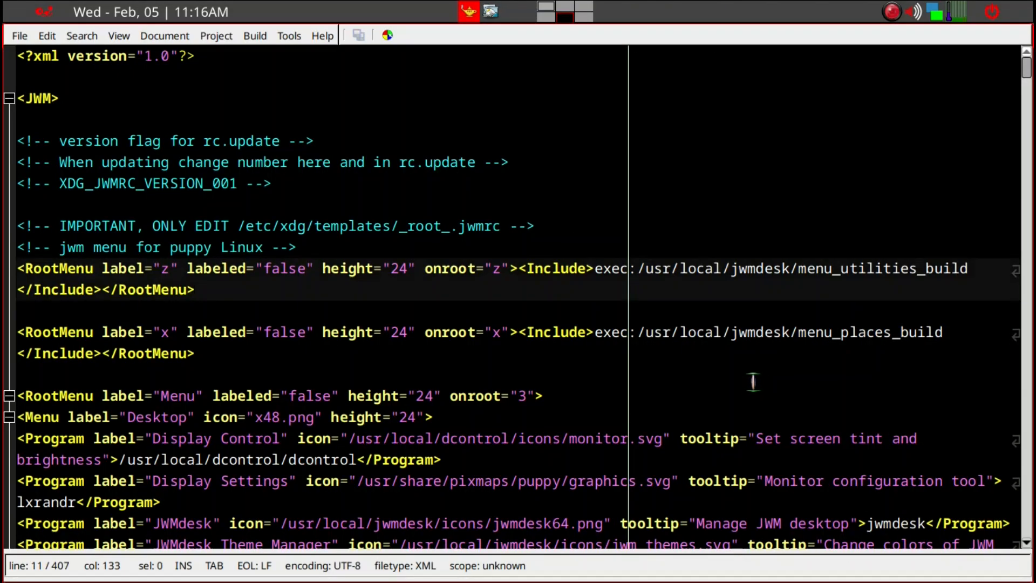
# Search .jwmrc for "firefox" to reach the browser entries in the Internet menu section
pyautogui.scroll(-9, 753, 382)
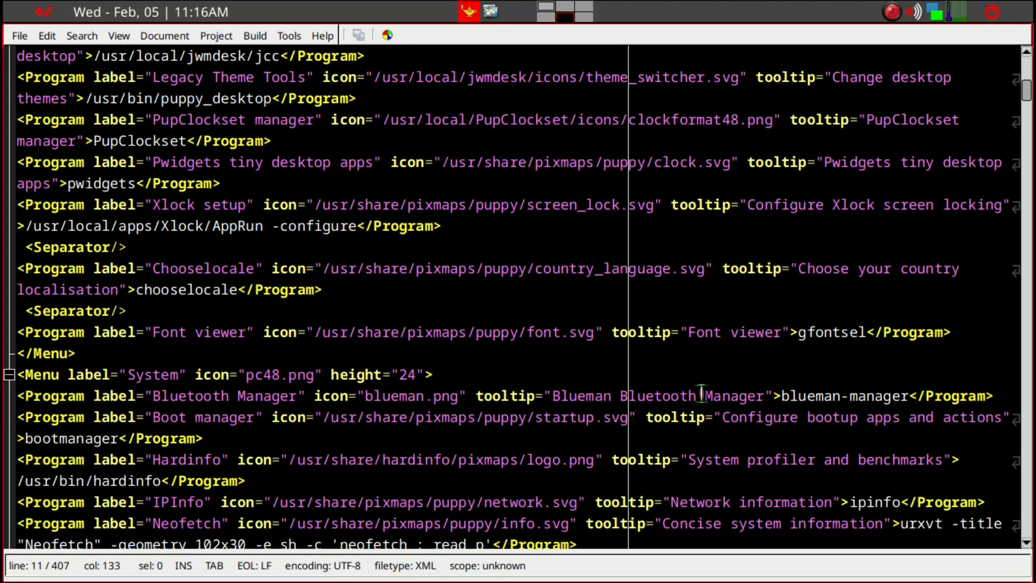
pyautogui.hotkey('ctrl', 'f')
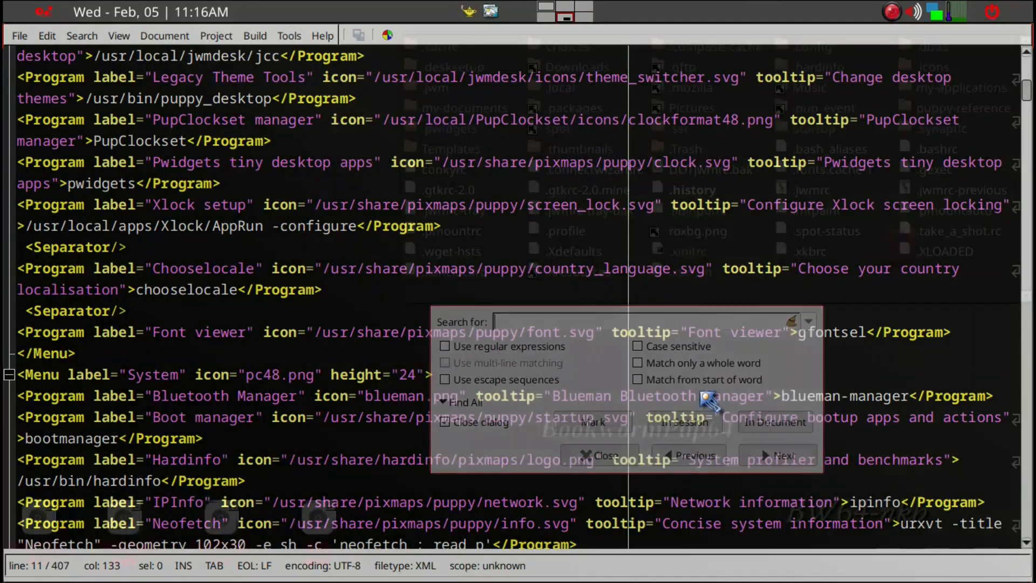
pyautogui.write('firefox')
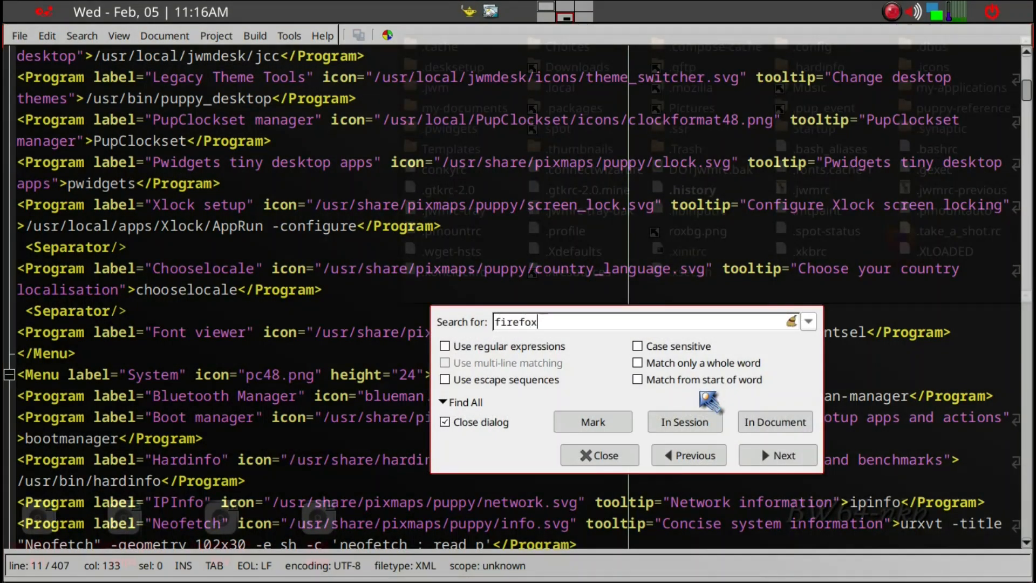
pyautogui.press('Return')
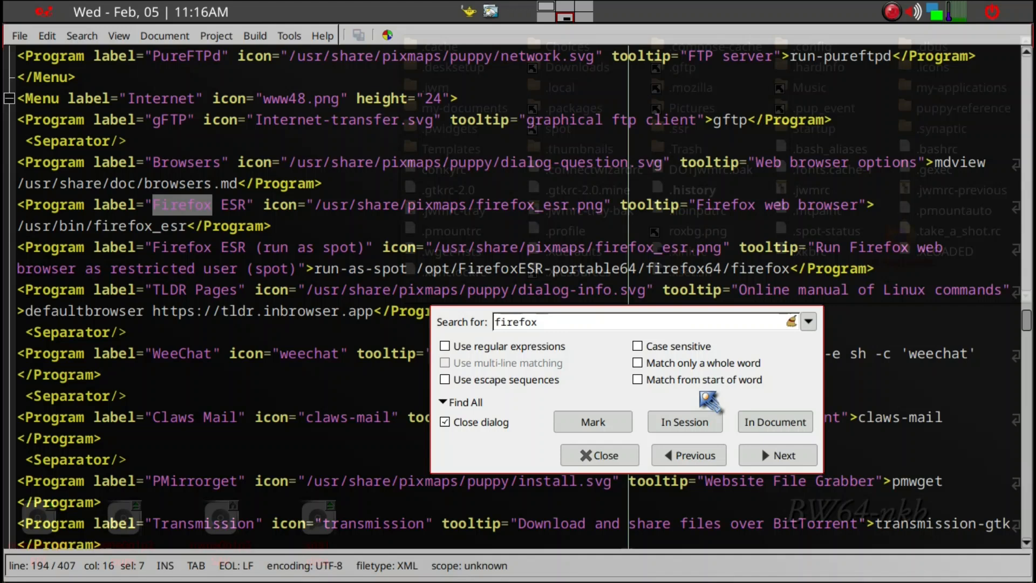
pyautogui.press('Escape')
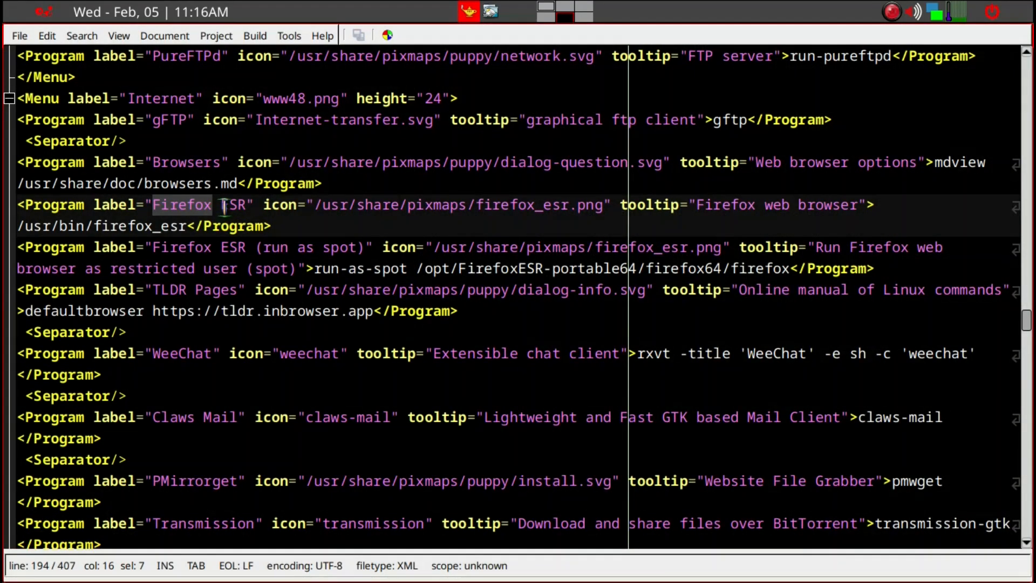
# Duplicate the Firefox ESR program entry onto a new line directly below the original
pyautogui.click(281, 225)
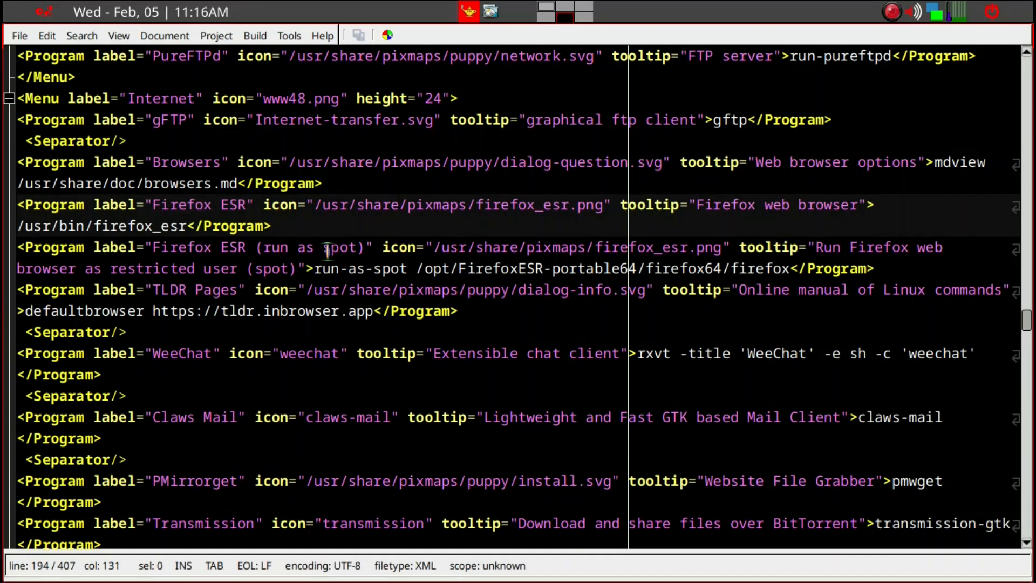
pyautogui.press('Return')
pyautogui.moveTo(280, 225); pyautogui.dragTo(22, 210)
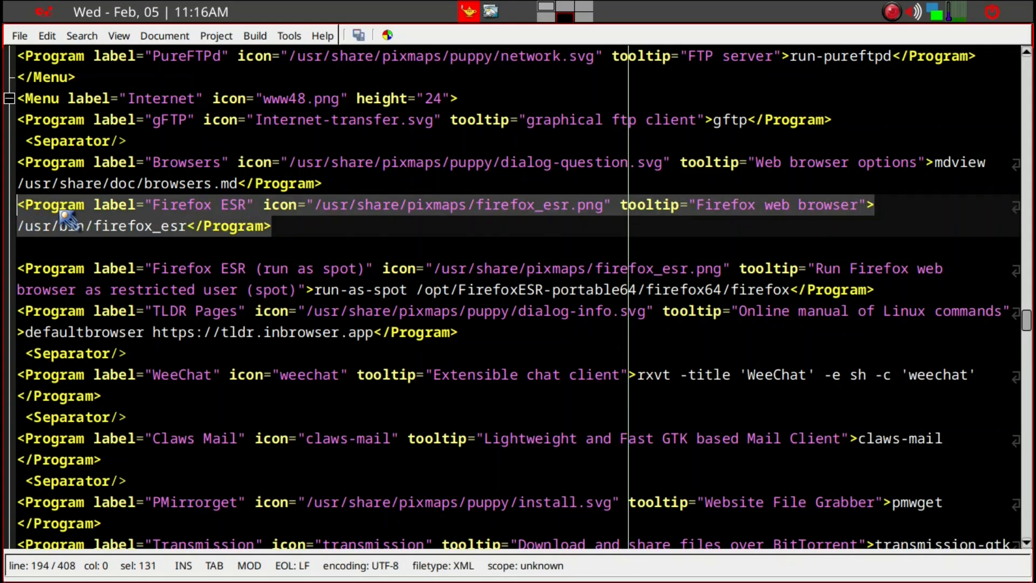
pyautogui.rightClick(67, 217)
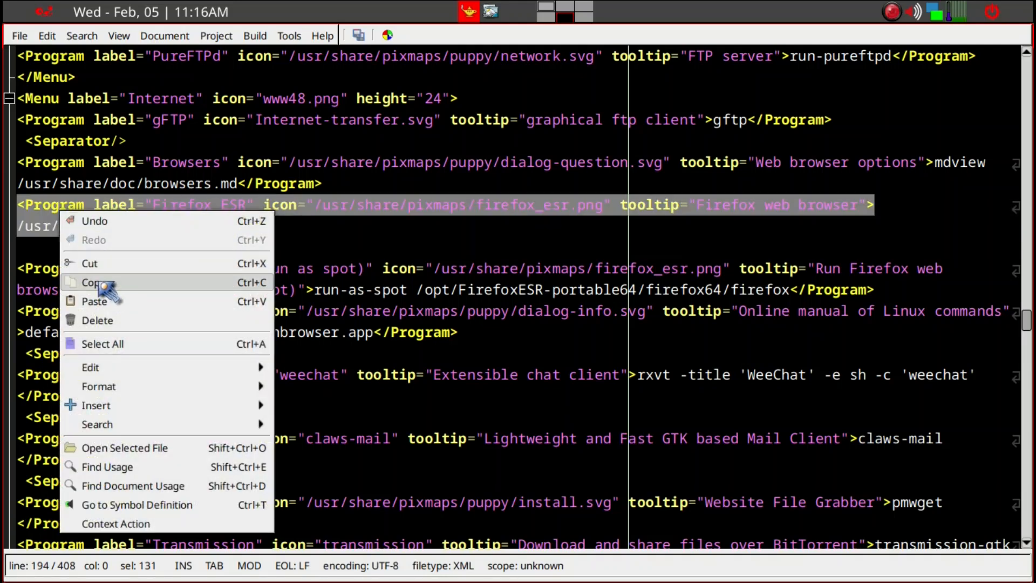
pyautogui.click(102, 285)
pyautogui.click(22, 249)
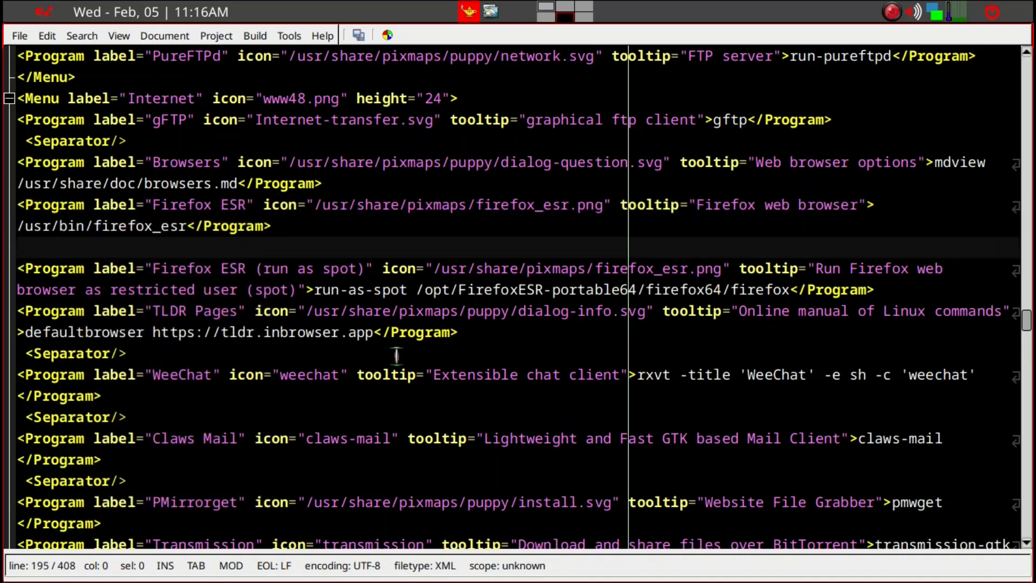
pyautogui.hotkey('ctrl', 'v')
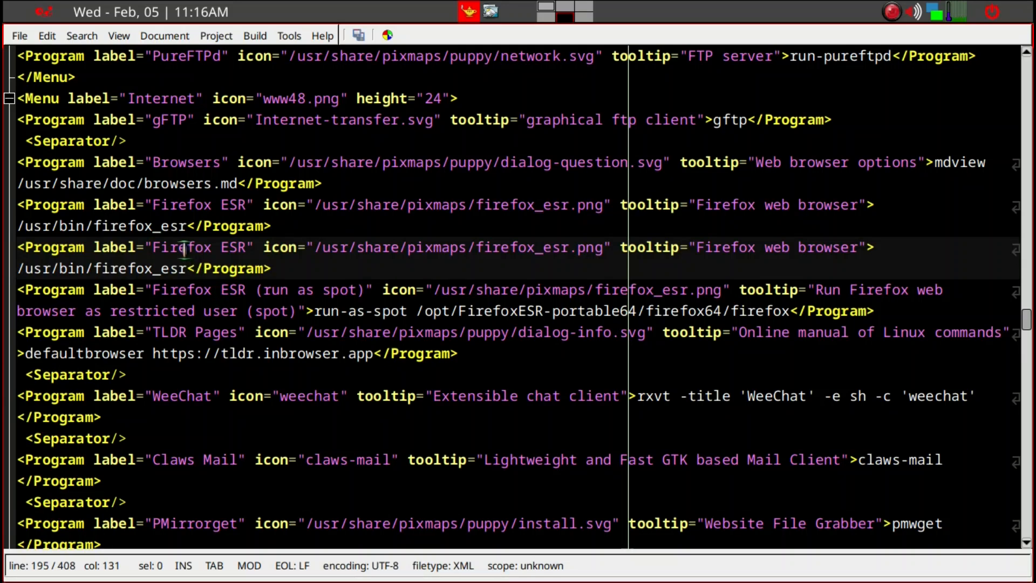
# Shorten the label of the duplicated entry to "Firefox"
pyautogui.click(204, 248)
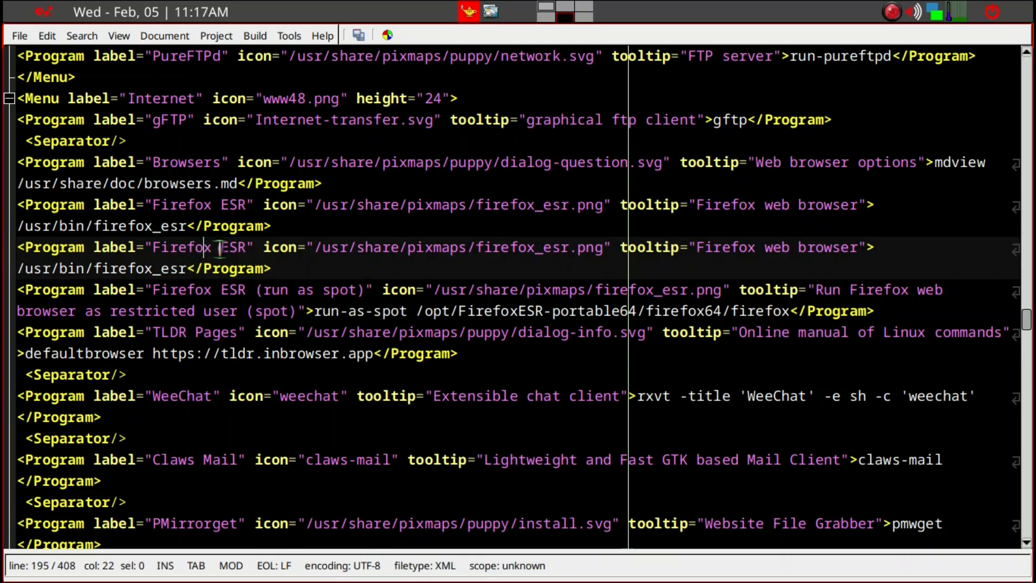
pyautogui.press('Right')
pyautogui.press('Delete')
pyautogui.press('Delete')
pyautogui.press('Delete')
pyautogui.press('Delete')
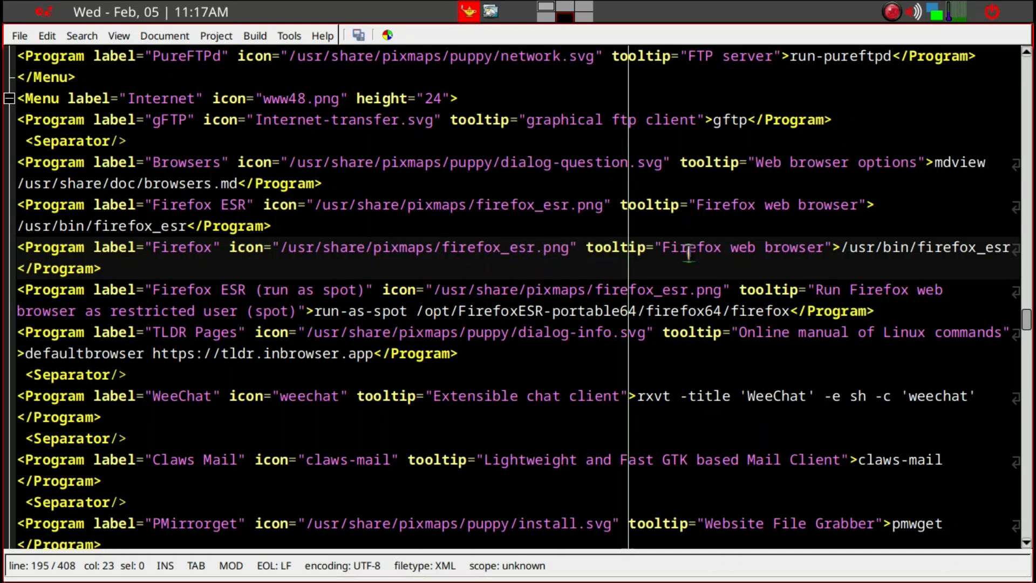
# Replace the command of the new Firefox entry with /opt/FF.AppImage
pyautogui.click(724, 247)
pyautogui.press('Delete')
pyautogui.press('Delete')
pyautogui.press('Delete')
pyautogui.press('Delete')
pyautogui.press('Delete')
pyautogui.press('Delete')
pyautogui.press('Delete')
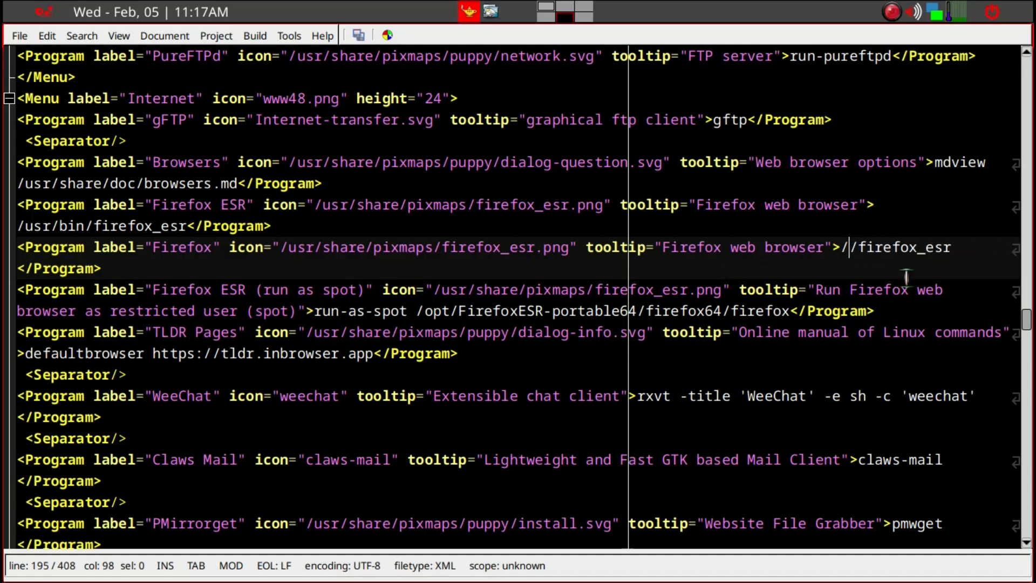
pyautogui.press('Delete')
pyautogui.press('Delete')
pyautogui.press('Delete')
pyautogui.press('Delete')
pyautogui.press('Delete')
pyautogui.press('Delete')
pyautogui.press('Delete')
pyautogui.press('Delete')
pyautogui.press('Delete')
pyautogui.press('Delete')
pyautogui.press('Delete')
pyautogui.press('Delete')
pyautogui.write('opt/')
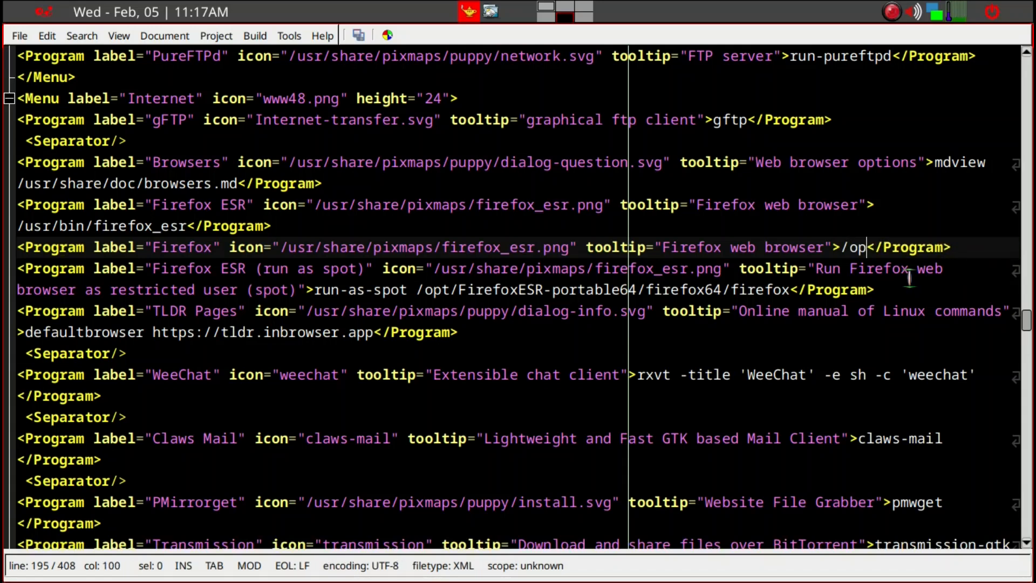
pyautogui.write('FF.App')
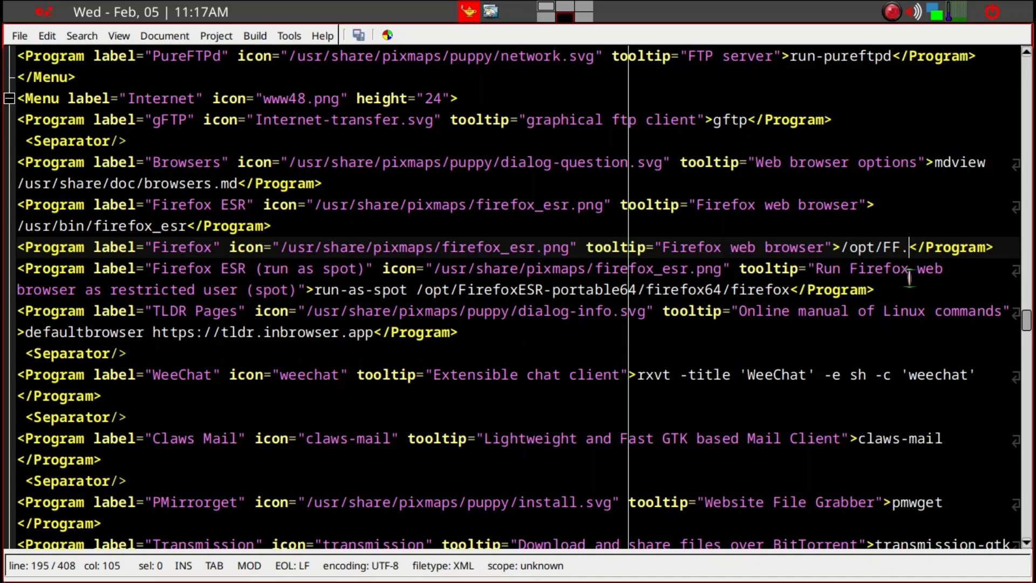
pyautogui.write('Image')
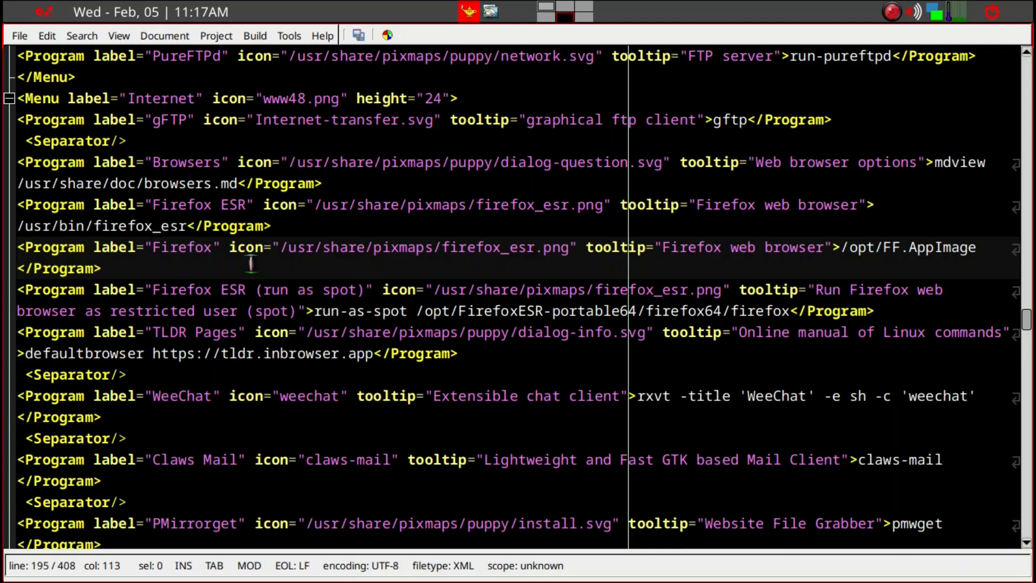
# Delete the "Firefox ESR (run as spot)" and original "Firefox ESR" entries, and save .jwmrc
pyautogui.click(246, 286)
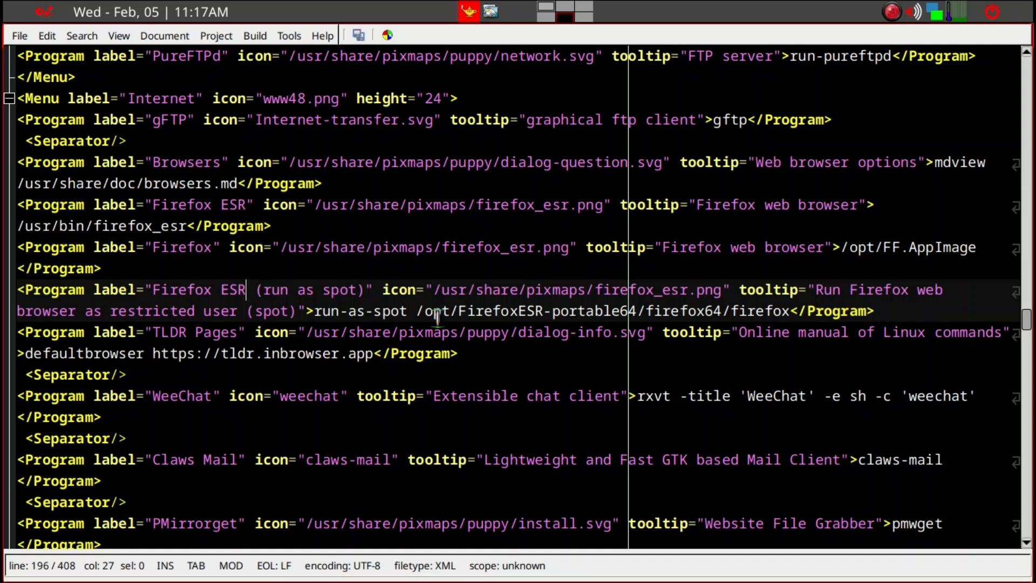
pyautogui.hotkey('ctrl', 'k')
pyautogui.press('Up')
pyautogui.press('Up')
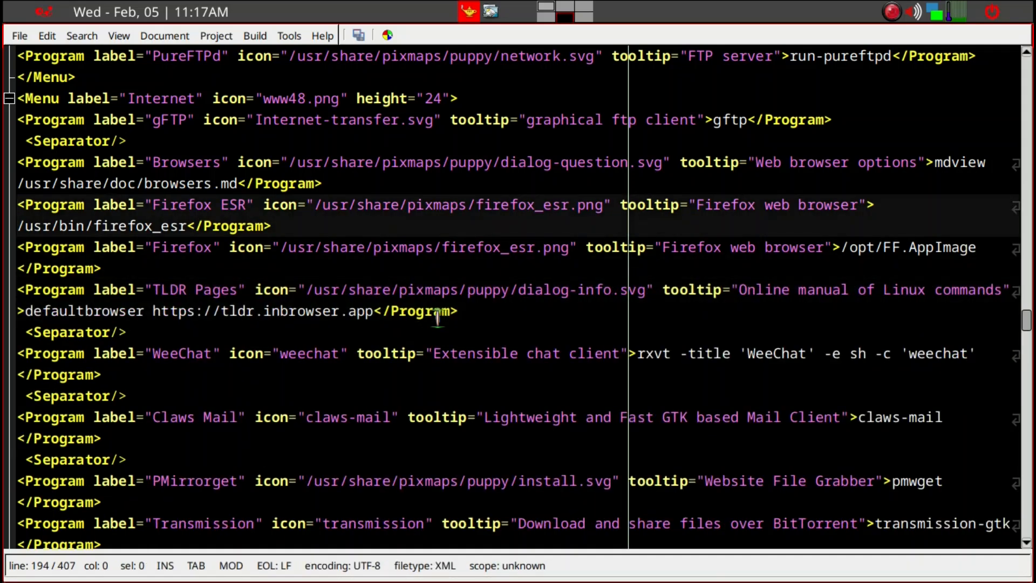
pyautogui.hotkey('ctrl', 'k')
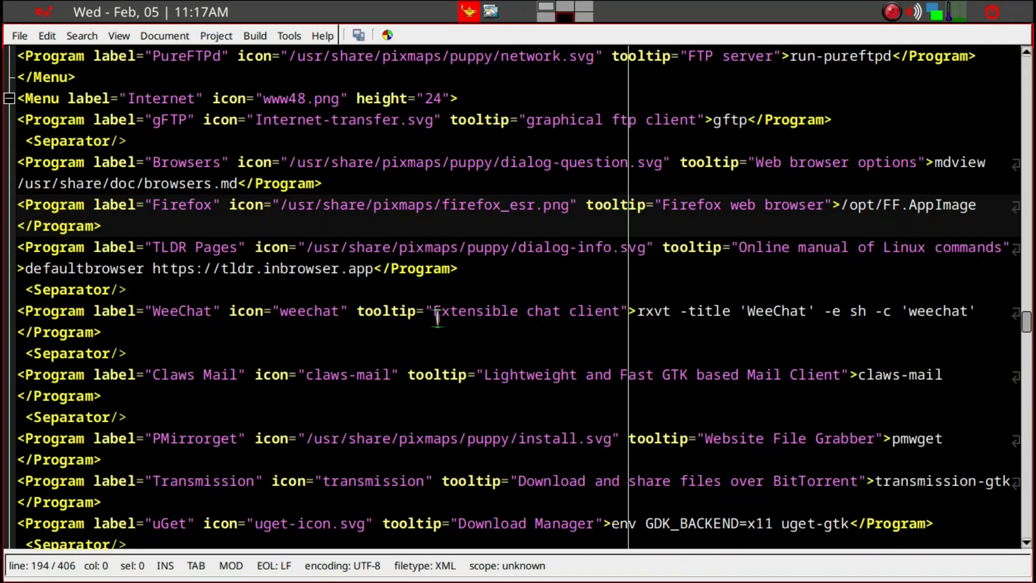
pyautogui.hotkey('ctrl', 's')
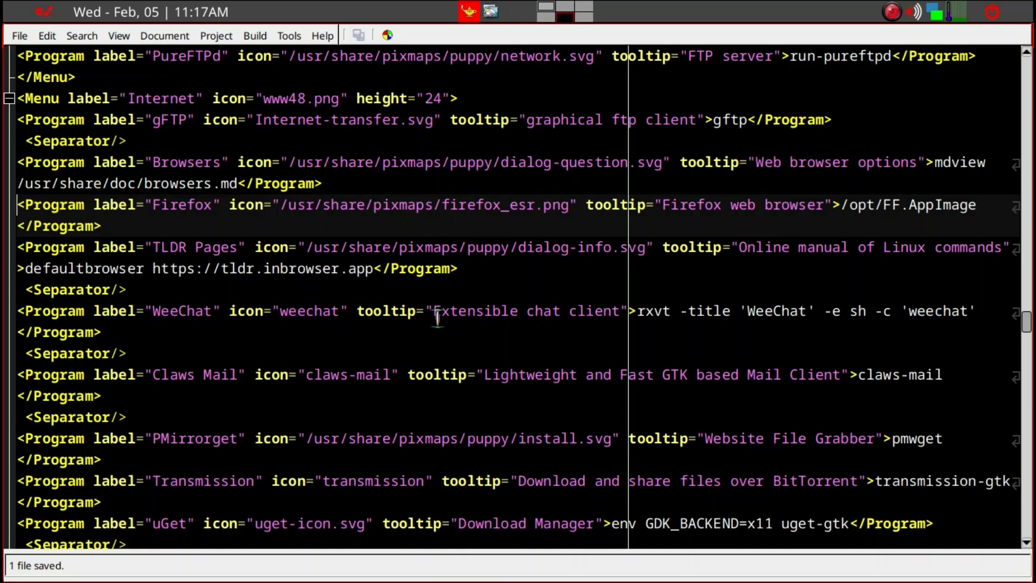
# Tile the editor to half the screen and restart the window manager from a new terminal with "jwm -restart &"
pyautogui.press('super+Right')
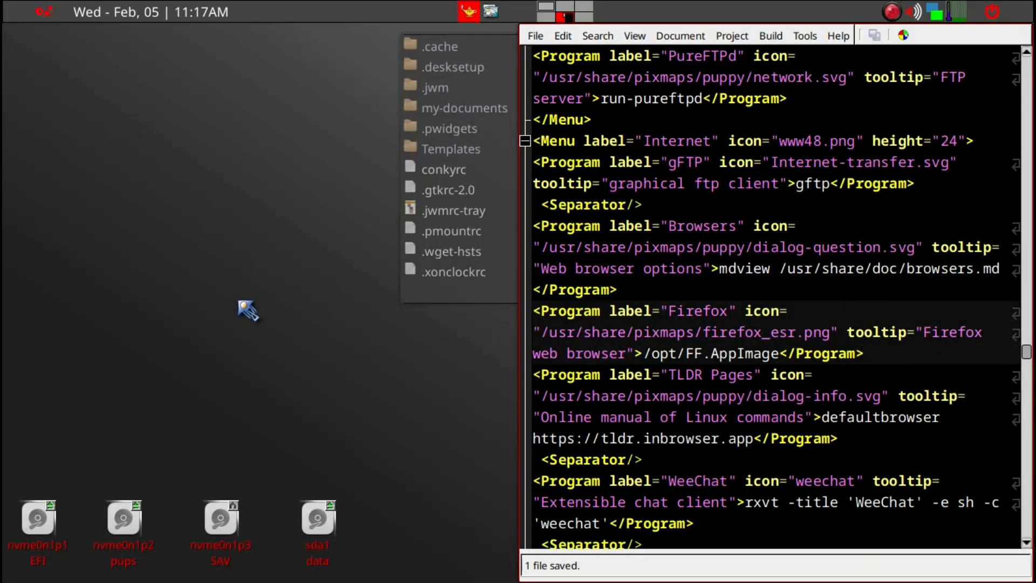
pyautogui.hotkey('ctrl', 'alt', 't')
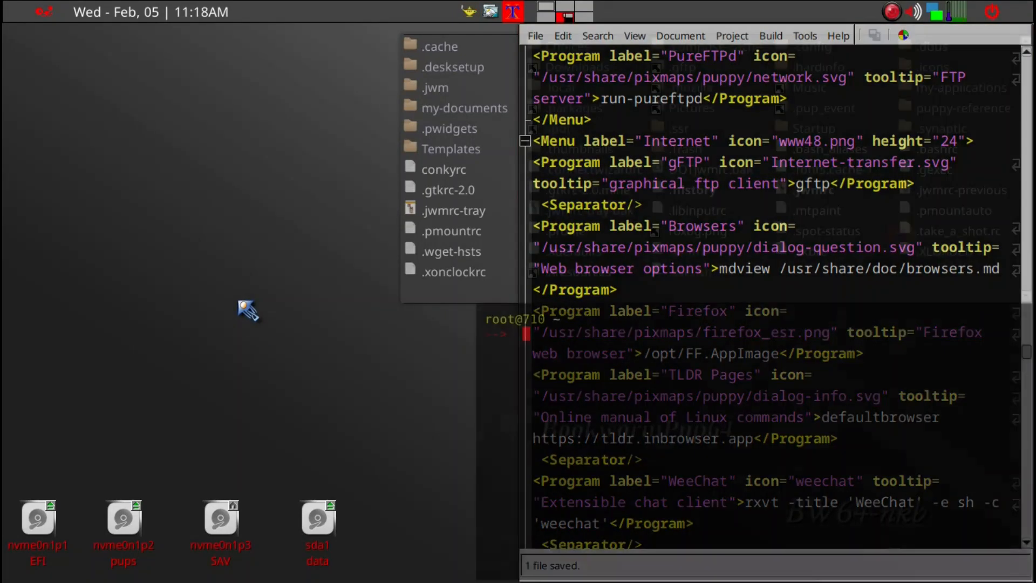
pyautogui.write('rest')
pyautogui.press('BackSpace')
pyautogui.press('BackSpace')
pyautogui.press('BackSpace')
pyautogui.write('jwm ')
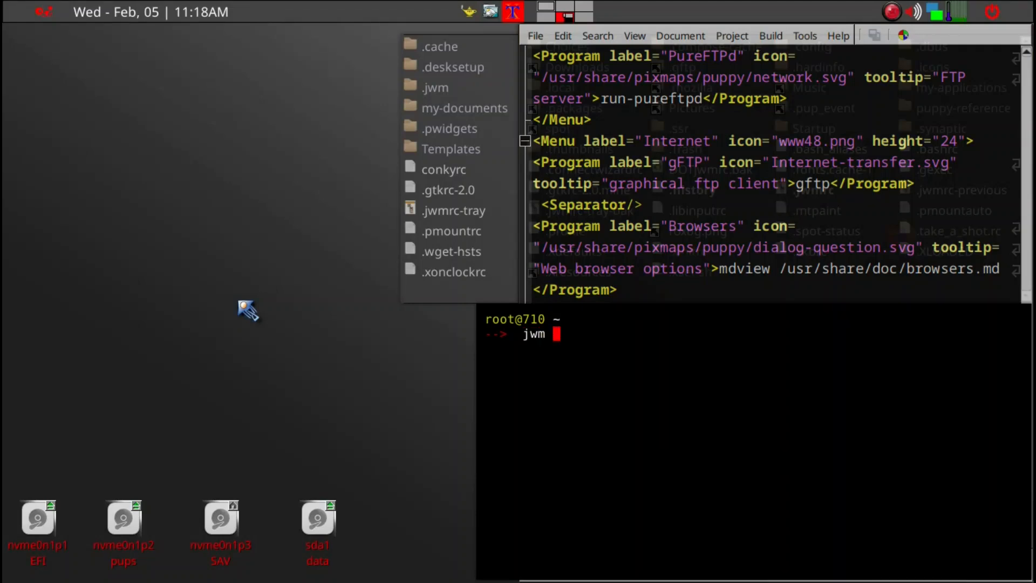
pyautogui.write('-restart')
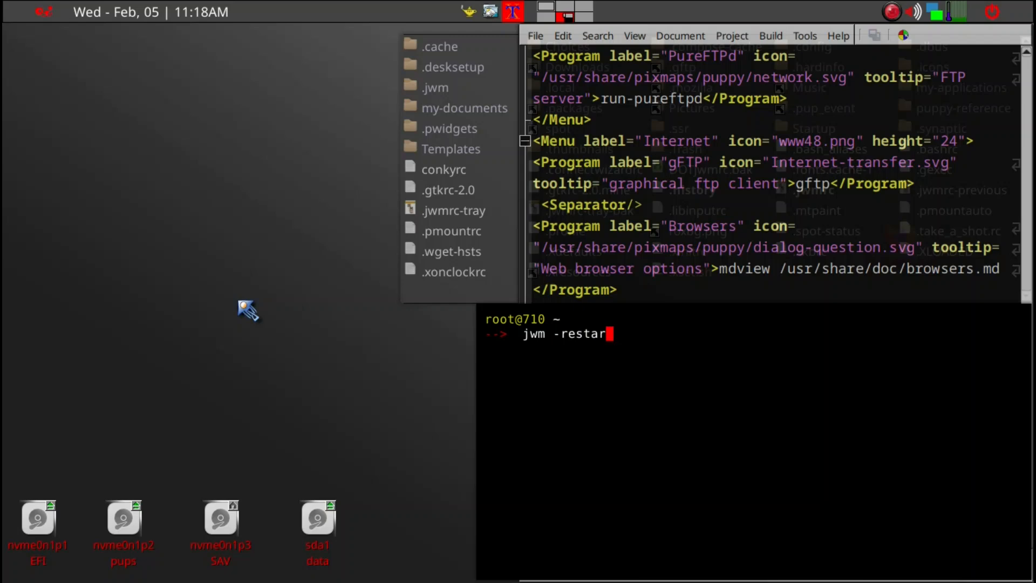
pyautogui.write(' &')
pyautogui.press('Return')
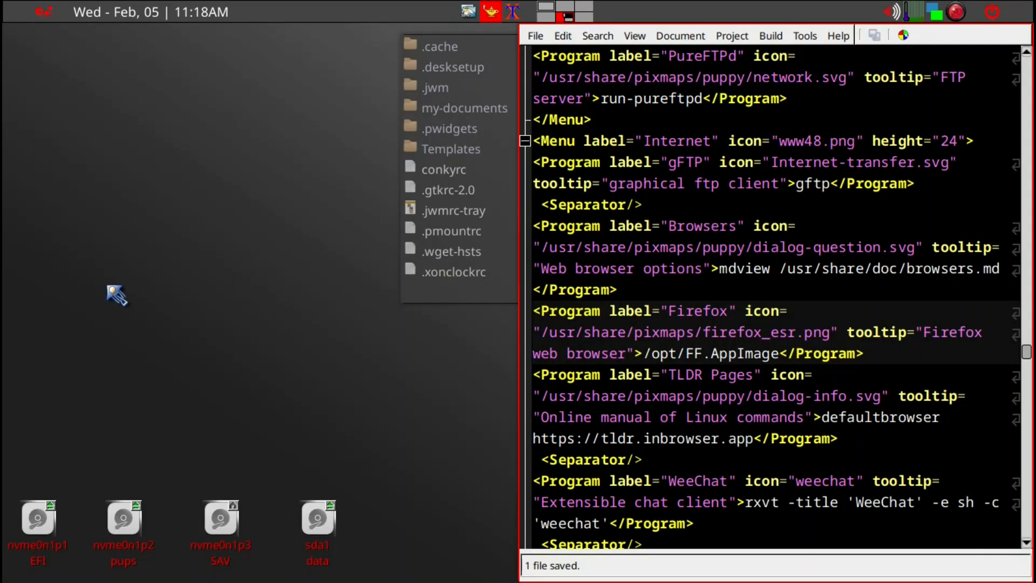
# Launch the new Firefox entry from the Internet category of the desktop's root menu
pyautogui.rightClick(113, 286)
pyautogui.moveTo(129, 293)
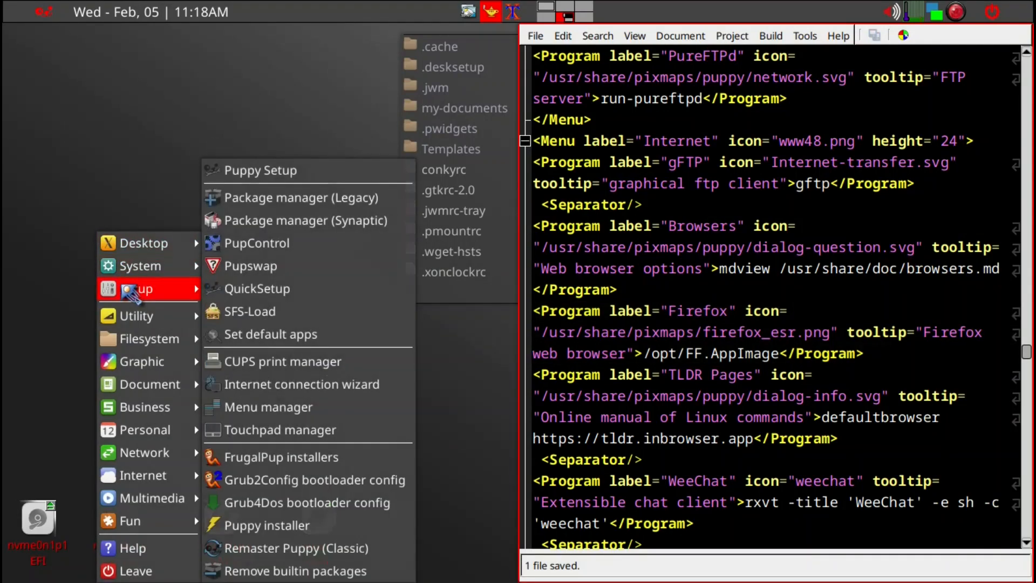
pyautogui.moveTo(162, 481)
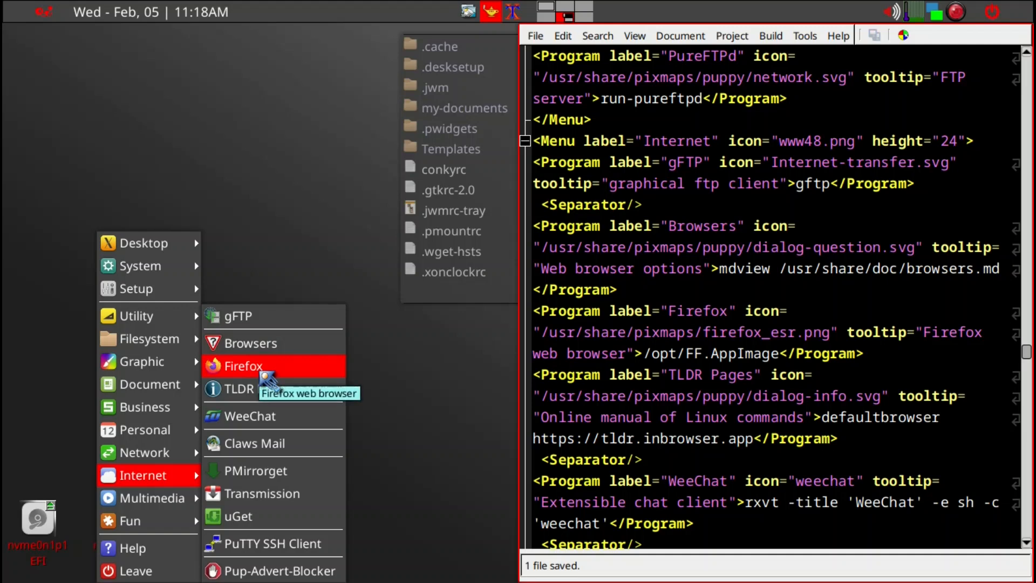
pyautogui.click(264, 374)
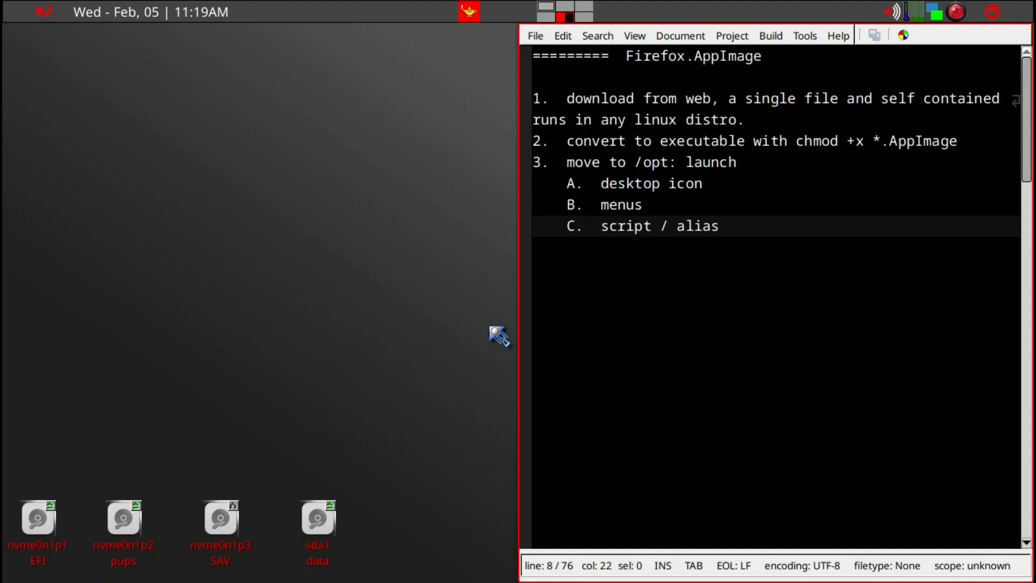
# Open the home folder in the file manager and load .bashrc into the text editor
pyautogui.press('super+e')
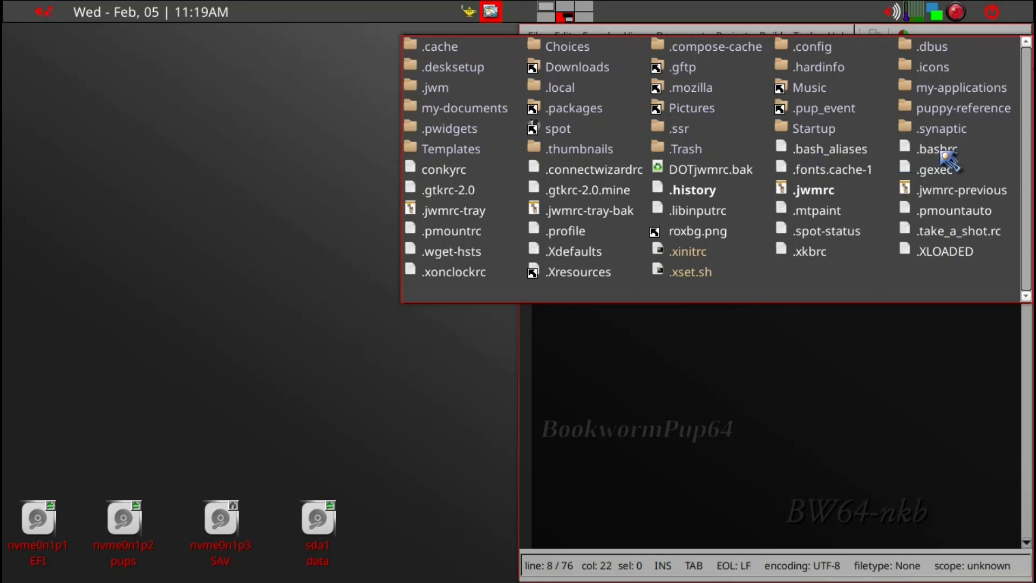
pyautogui.moveTo(941, 153); pyautogui.dragTo(729, 376)
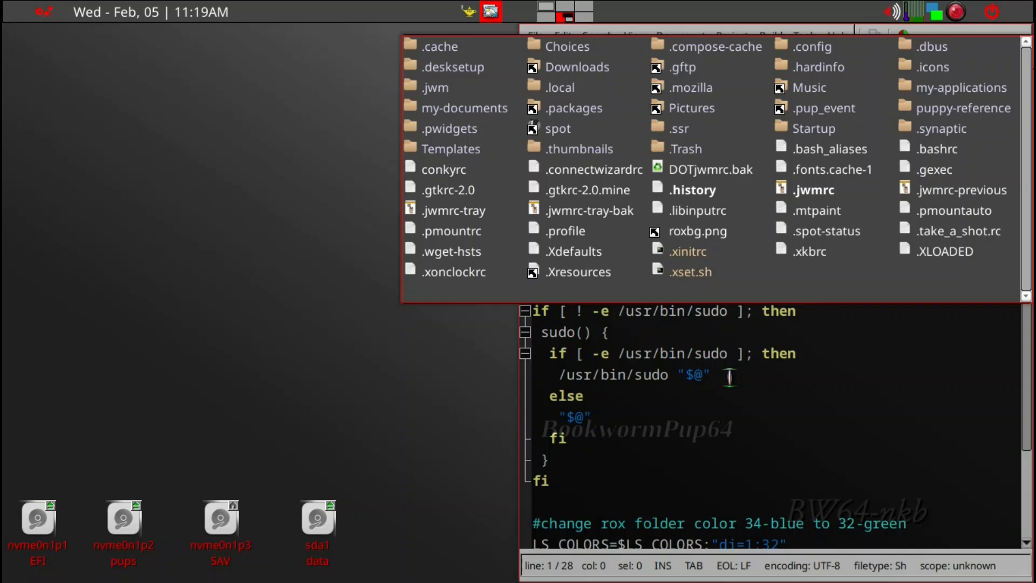
pyautogui.scroll(-2, 765, 431)
pyautogui.click(748, 367)
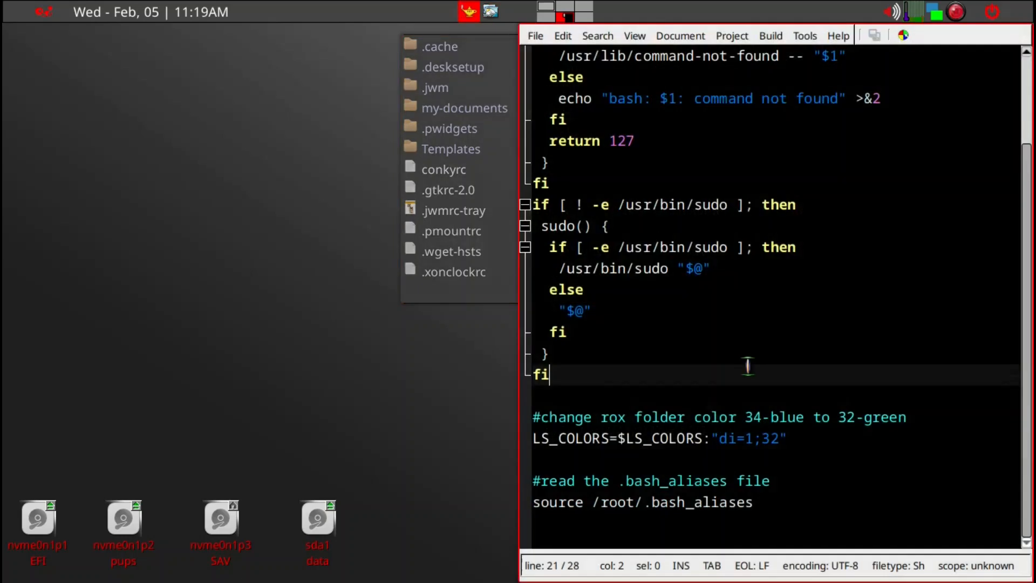
# Add the line alias='/opt/FF.AppImage && exit' above the rox folder color comment in .bashrc and save the file
pyautogui.click(756, 392)
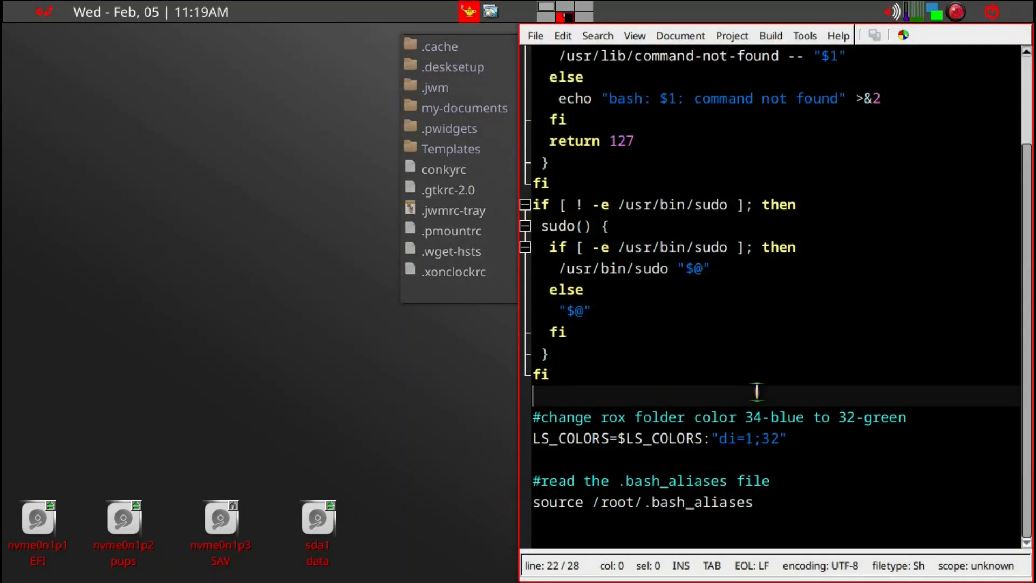
pyautogui.press('Return')
pyautogui.click(759, 385)
pyautogui.press('Return')
pyautogui.write('s')
pyautogui.press('BackSpace')
pyautogui.write('alias')
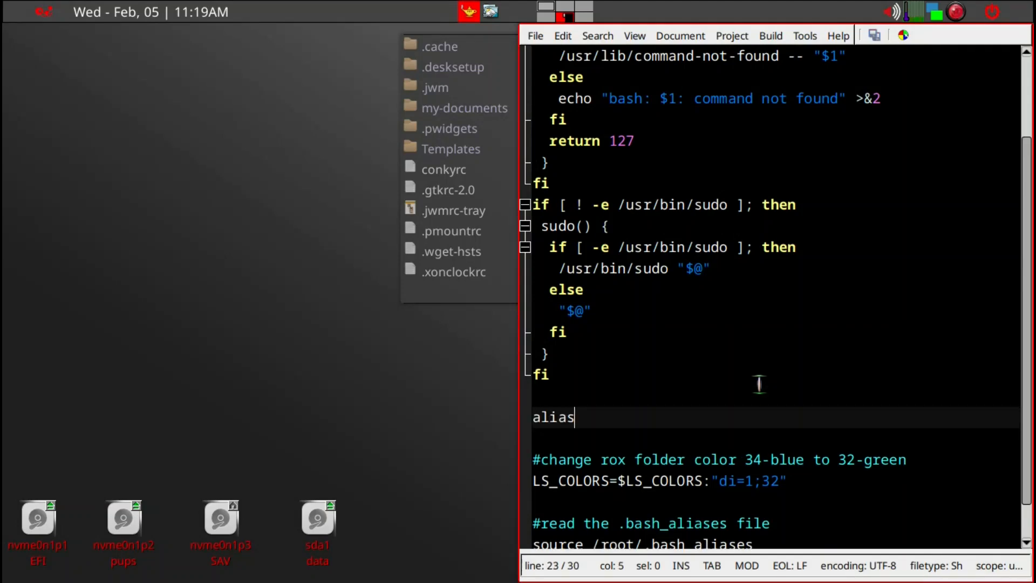
pyautogui.write("='")
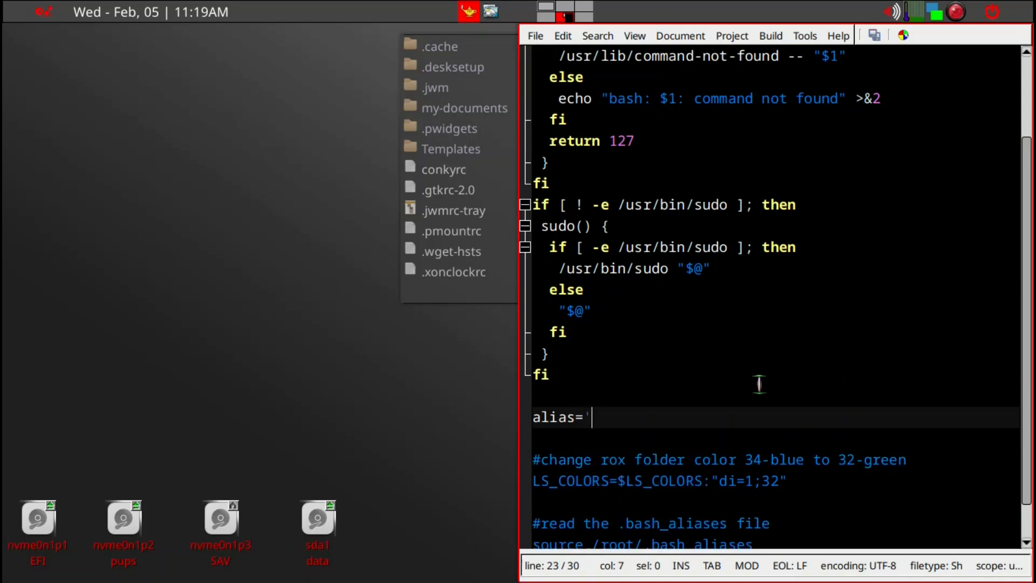
pyautogui.write('/opt/FF.AppImage')
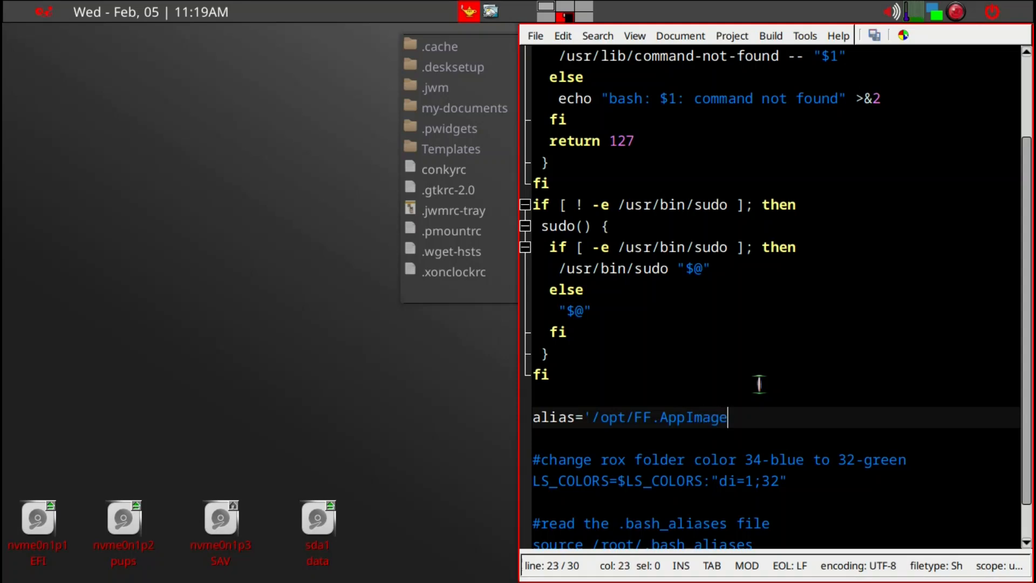
pyautogui.write(" && exit'")
pyautogui.hotkey('alt', 'f')
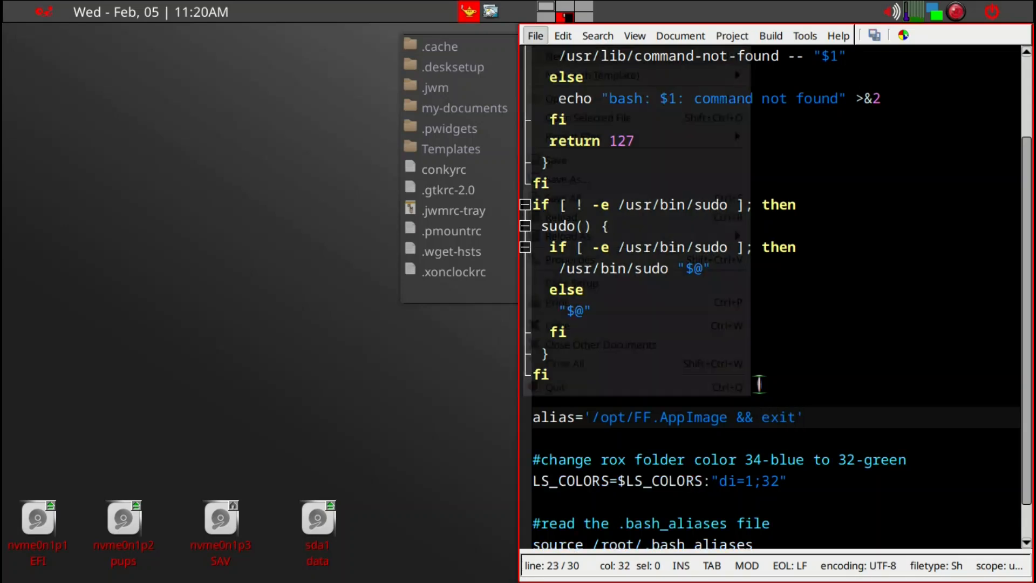
pyautogui.press('s')
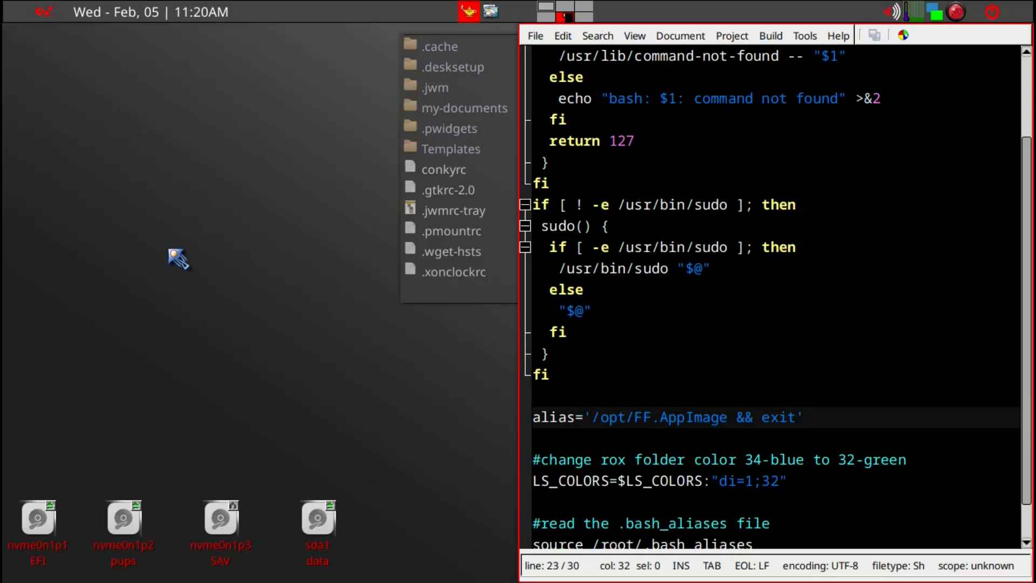
# Open a new terminal and reload the shell configuration with "source /root/.bashrc"
pyautogui.hotkey('ctrl', 'alt', 't')
pyautogui.write('source ')
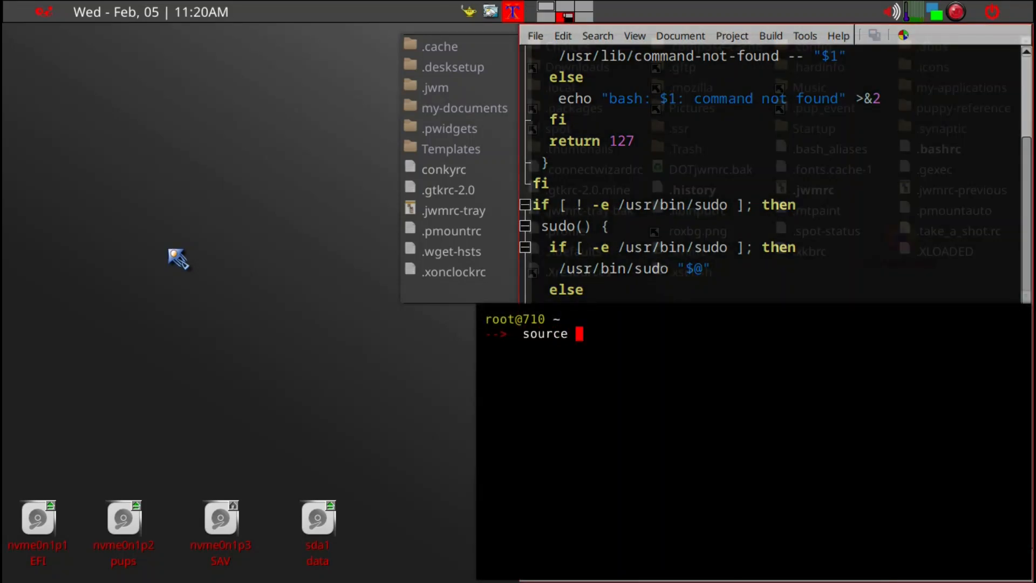
pyautogui.write('/root/.bashrc')
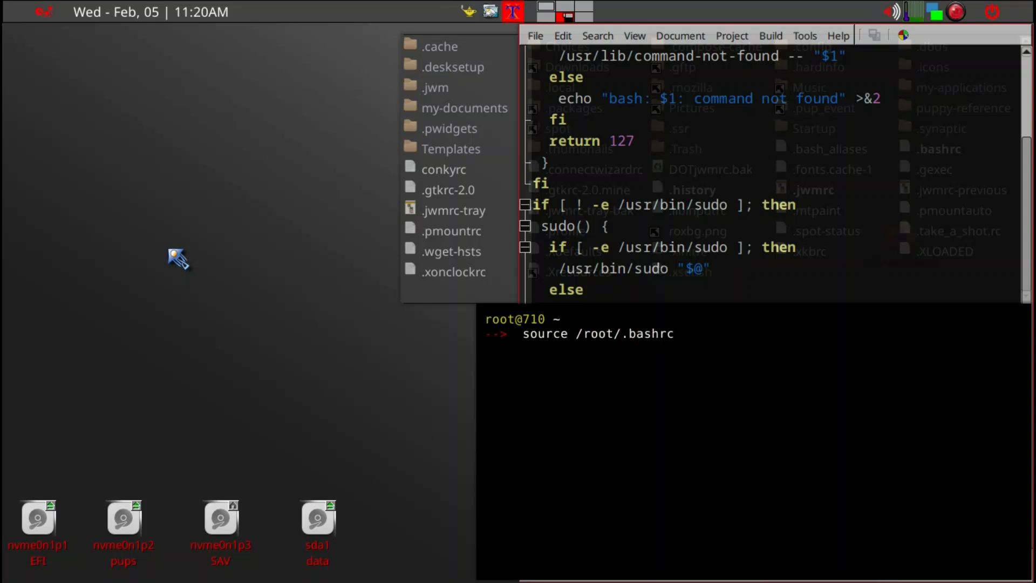
pyautogui.press('Return')
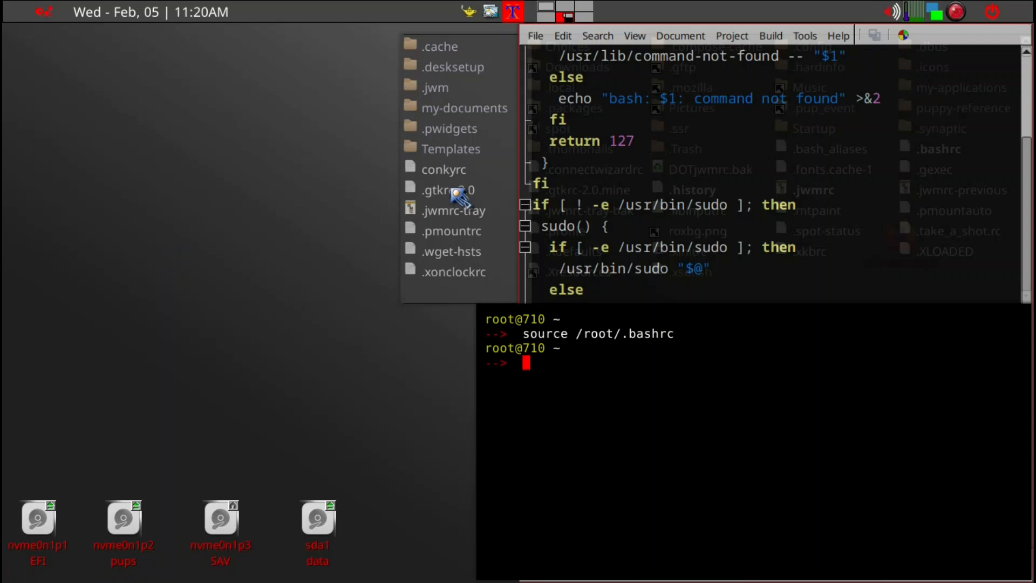
# Name the new alias ff so its line reads alias ff='/opt/FF.AppImage && exit', and save .bashrc
pyautogui.click(641, 142)
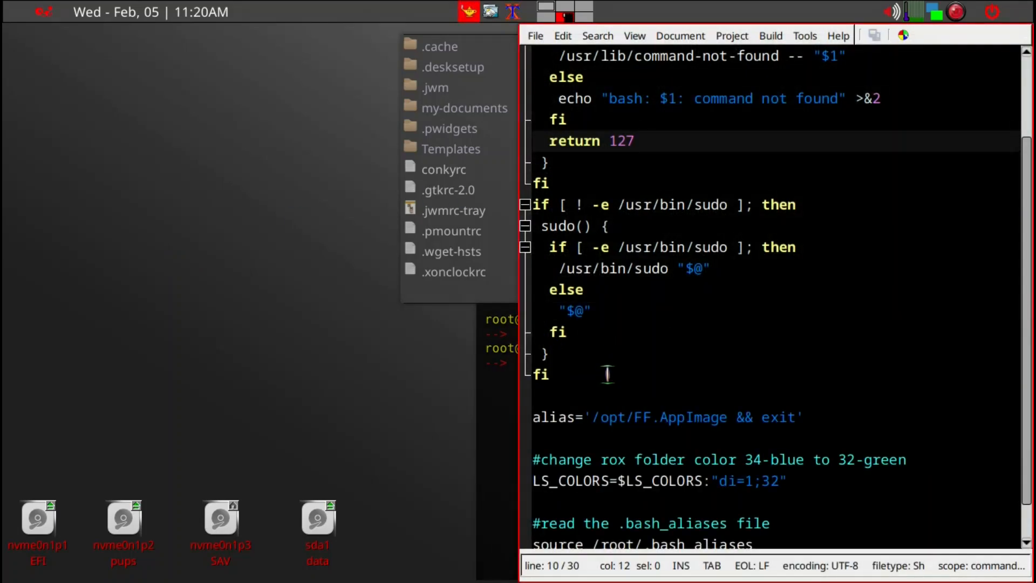
pyautogui.click(573, 418)
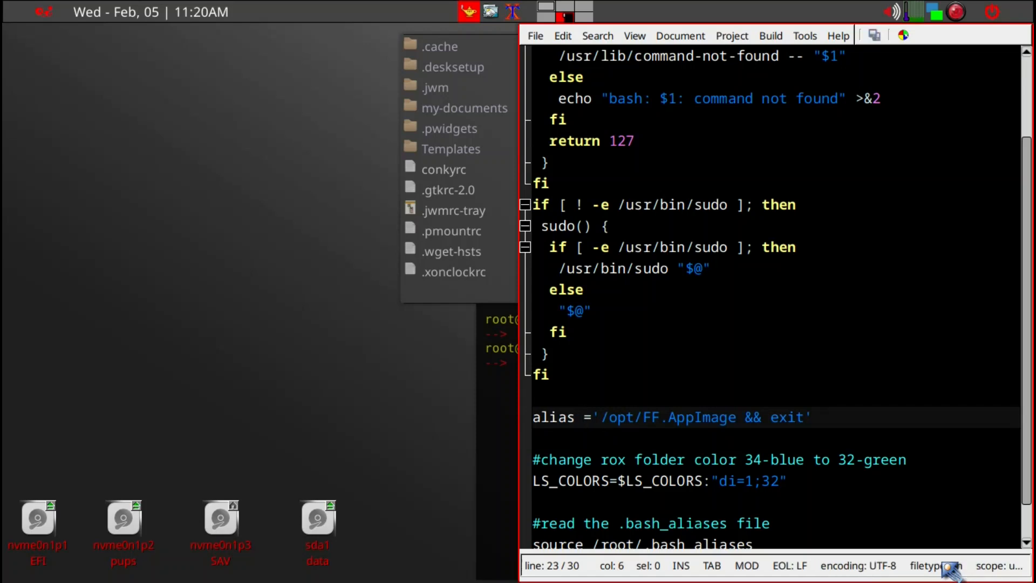
pyautogui.write('ff')
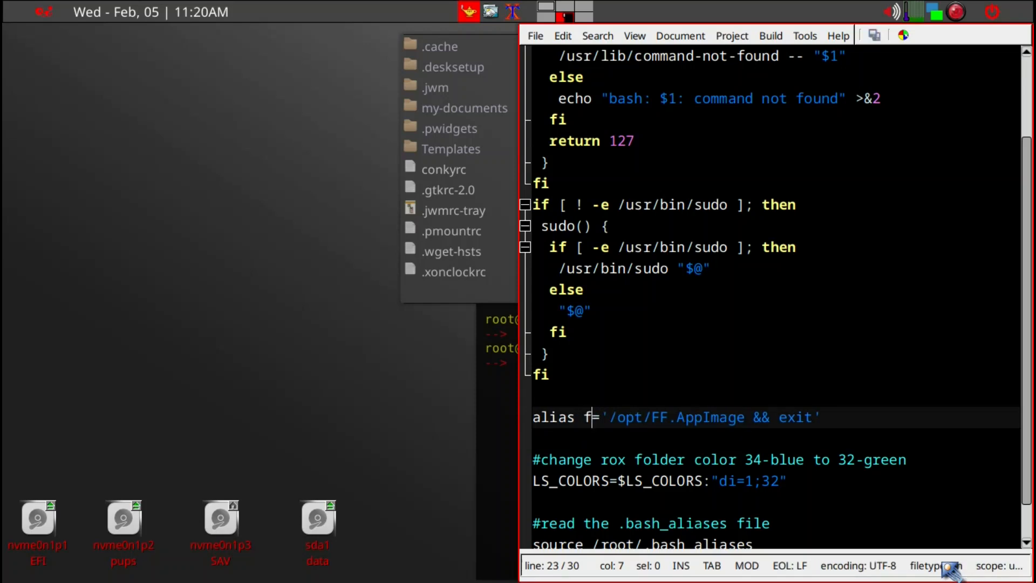
pyautogui.hotkey('alt', 'f')
pyautogui.press('s')
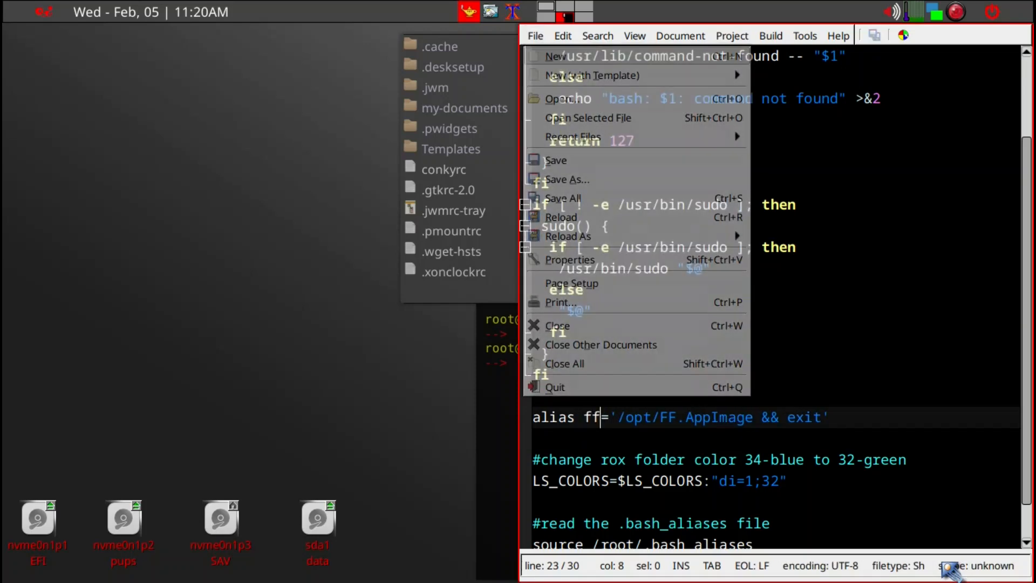
# Rerun "source /root/.bashrc" in the open terminal to load the corrected alias
pyautogui.click(484, 489)
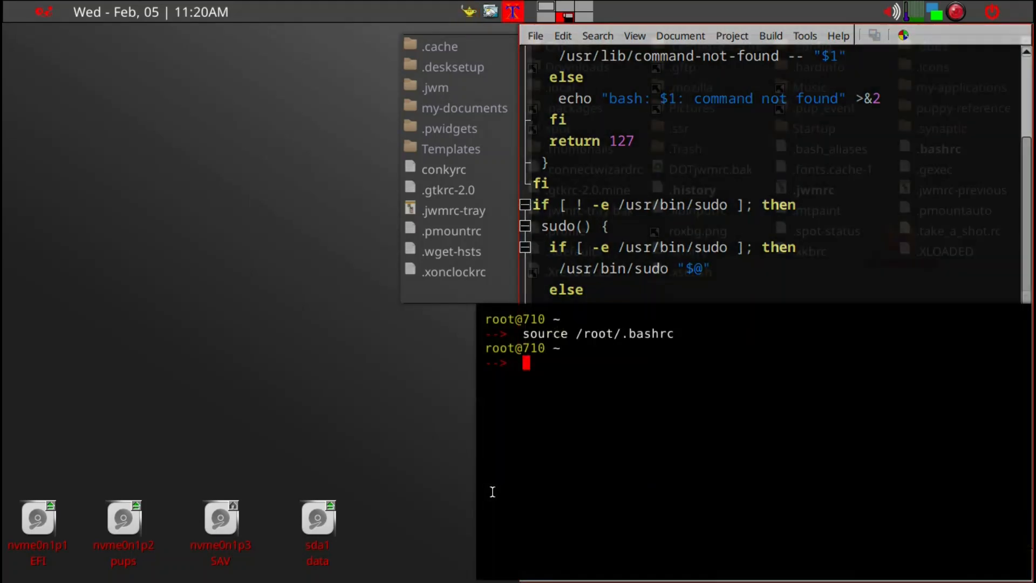
pyautogui.press('Up')
pyautogui.press('Return')
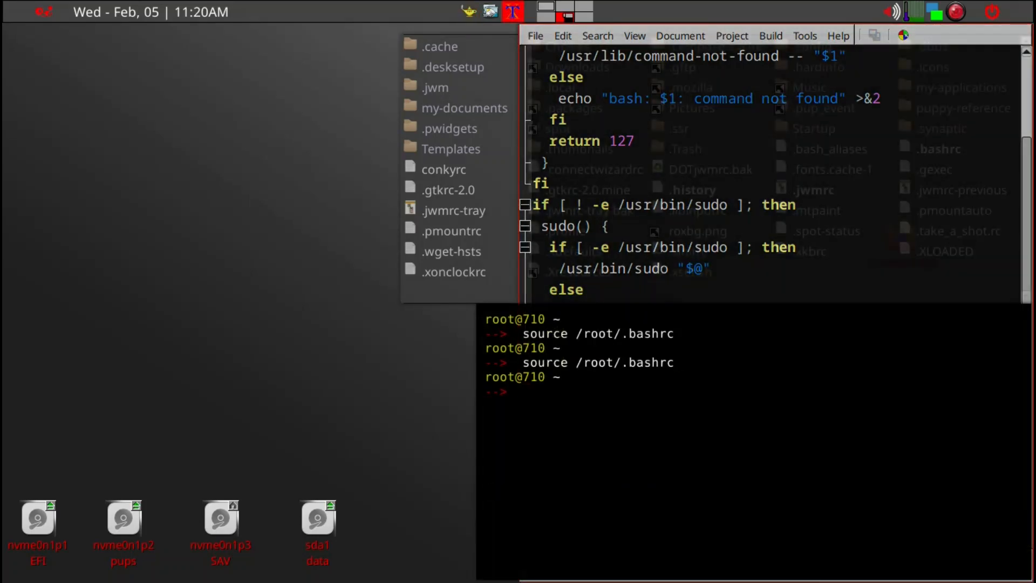
# Launch Firefox from the terminal with the ff alias and quit the browser once it has loaded
pyautogui.press('Up')
pyautogui.press('BackSpace')
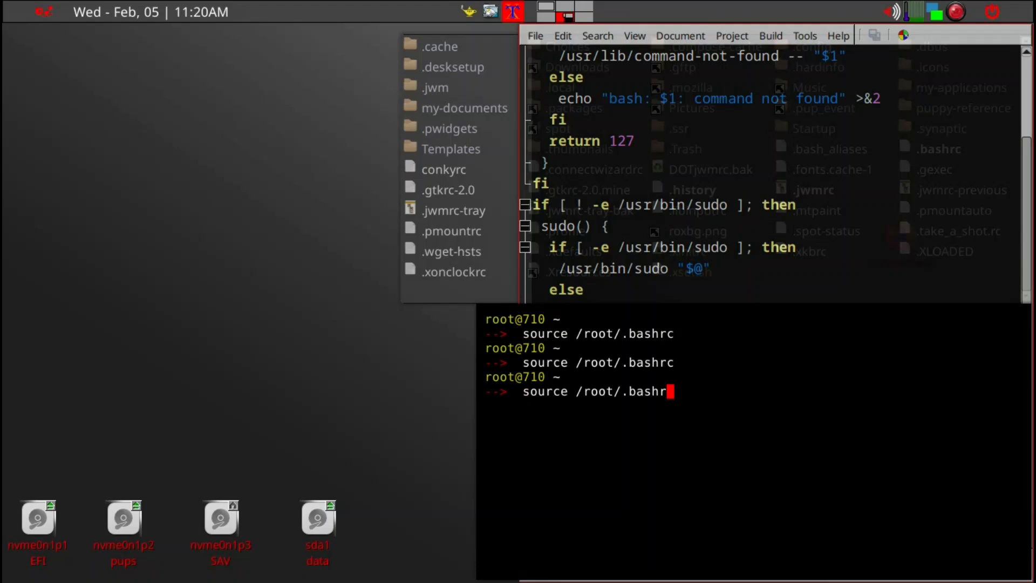
pyautogui.press('BackSpace')
pyautogui.press('BackSpace')
pyautogui.press('BackSpace')
pyautogui.press('BackSpace')
pyautogui.press('BackSpace')
pyautogui.press('BackSpace')
pyautogui.press('BackSpace')
pyautogui.press('BackSpace')
pyautogui.press('BackSpace')
pyautogui.press('BackSpace')
pyautogui.press('BackSpace')
pyautogui.press('BackSpace')
pyautogui.press('BackSpace')
pyautogui.press('BackSpace')
pyautogui.press('BackSpace')
pyautogui.press('BackSpace')
pyautogui.press('BackSpace')
pyautogui.press('BackSpace')
pyautogui.press('BackSpace')
pyautogui.write('ff')
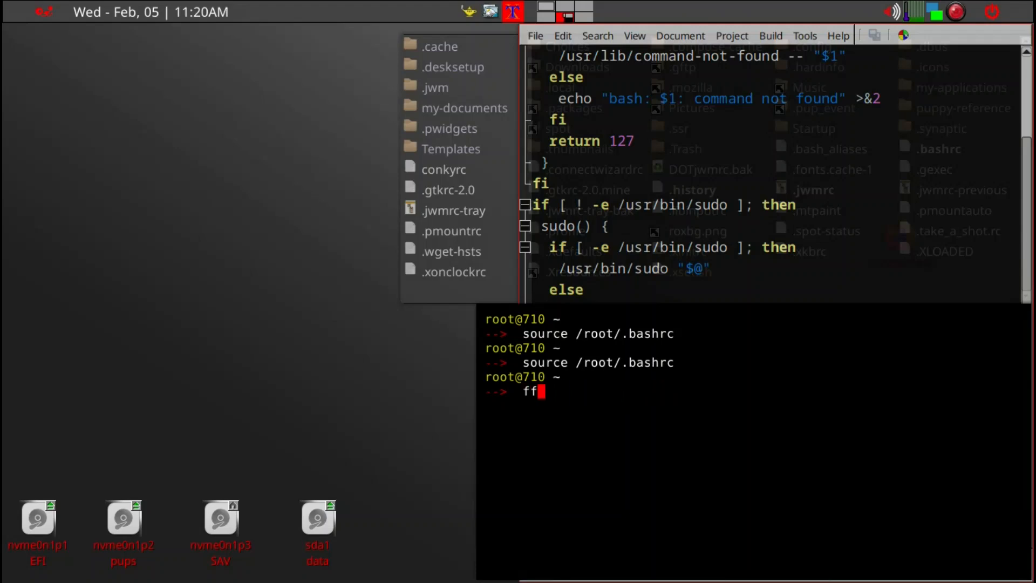
pyautogui.press('Return')
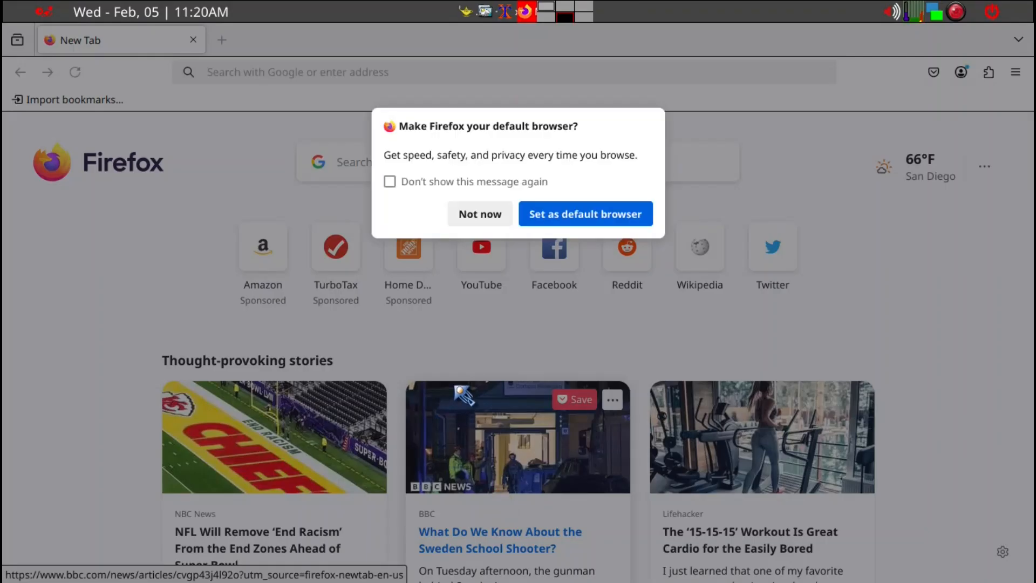
pyautogui.hotkey('ctrl', 'q')
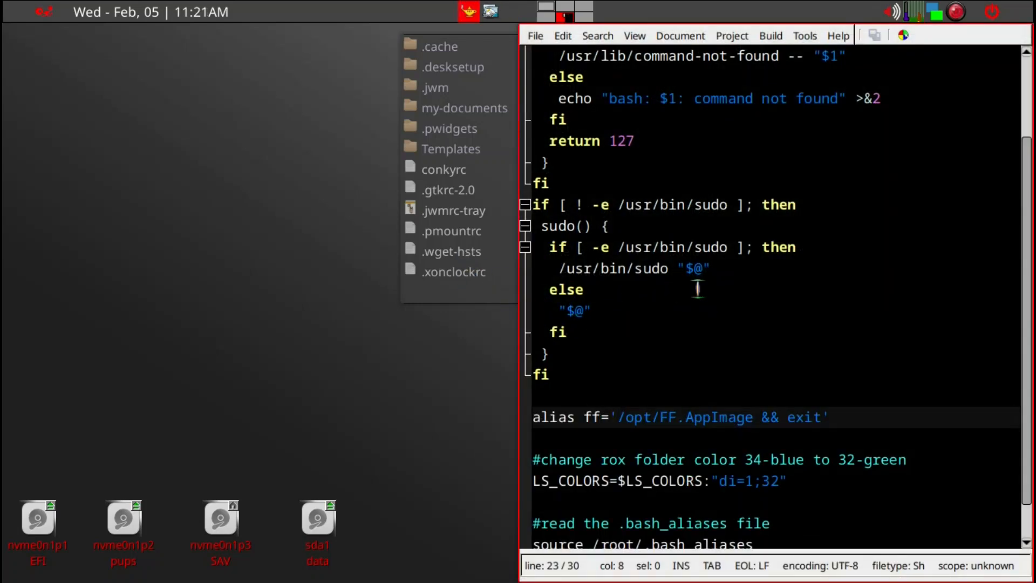
pyautogui.hotkey('alt', 'v')
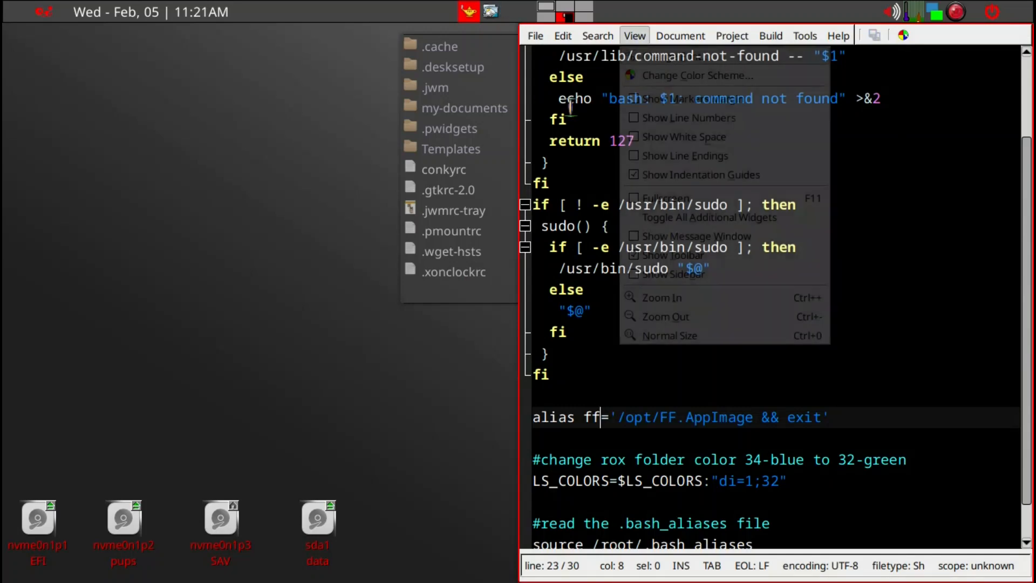
pyautogui.press('b')
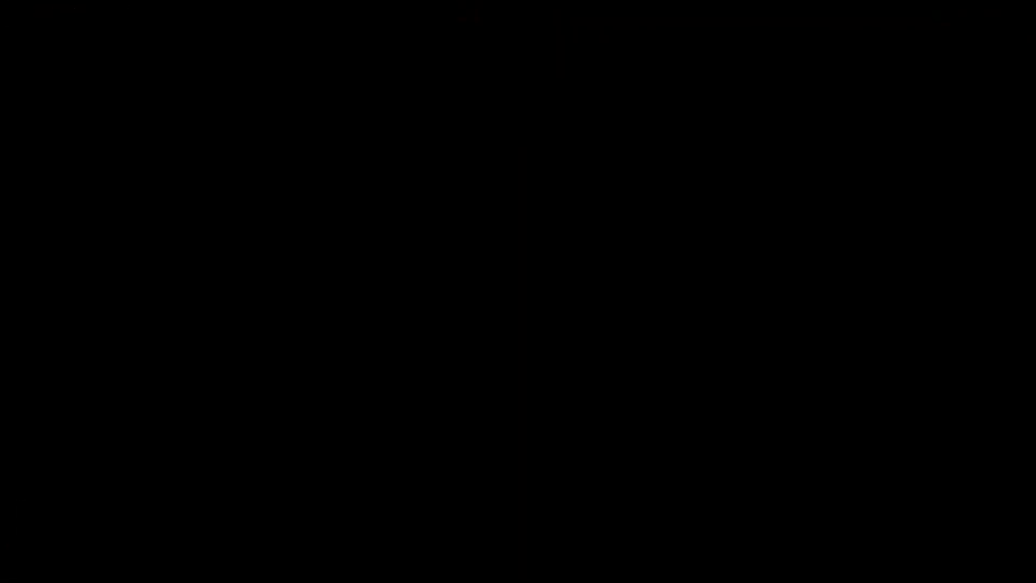